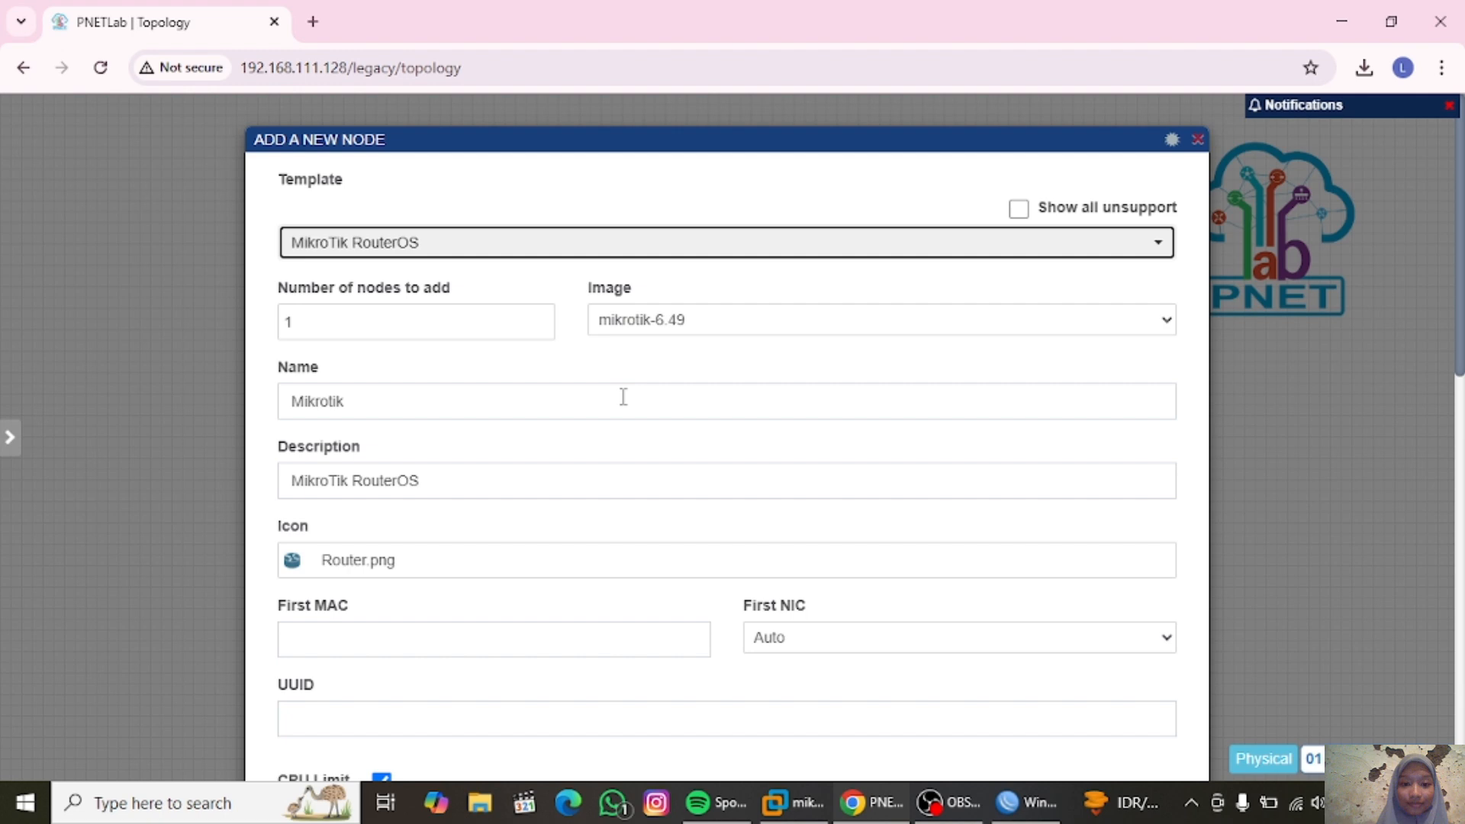
click(565, 479)
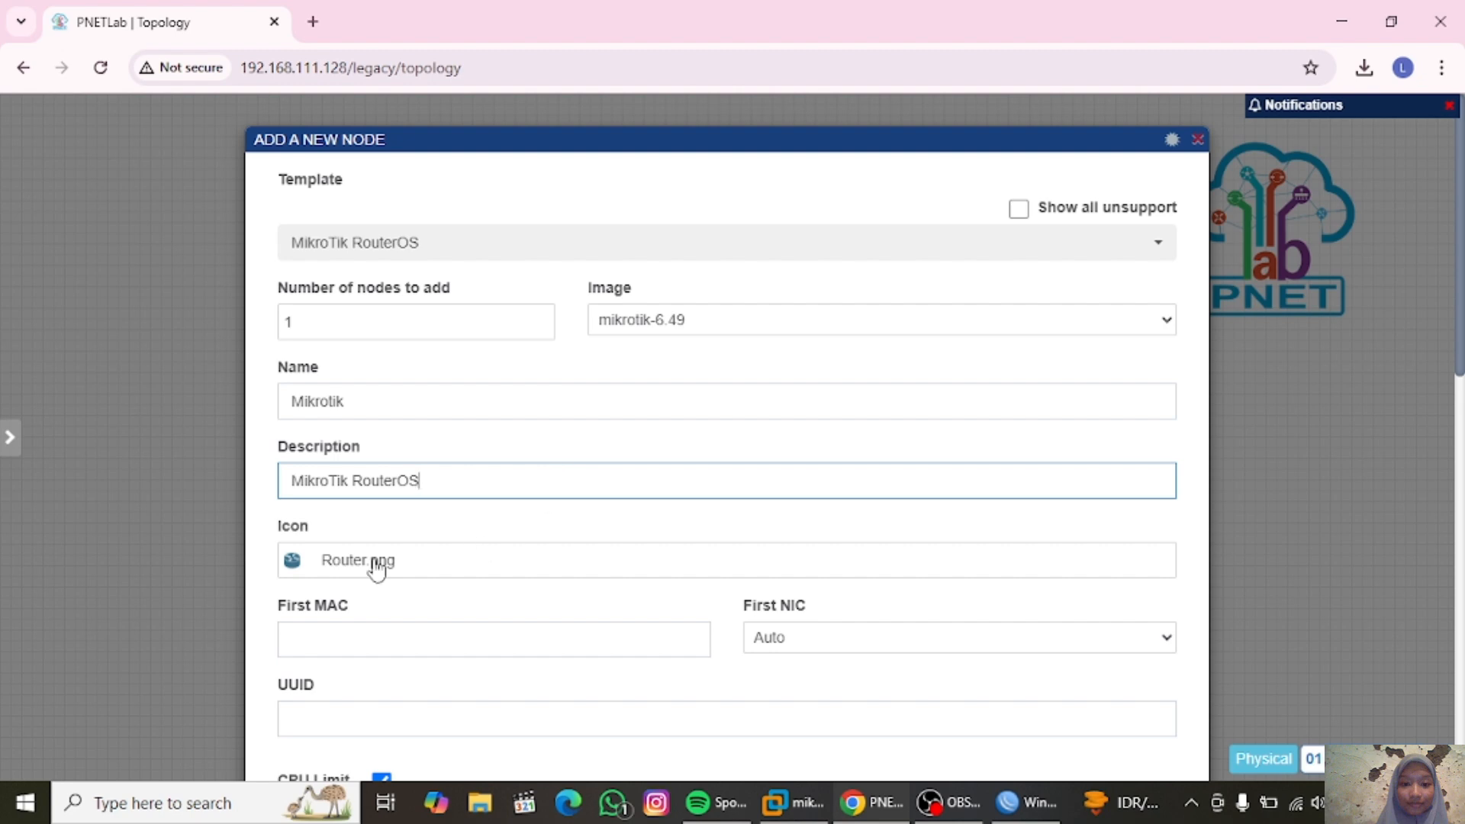
click(330, 563)
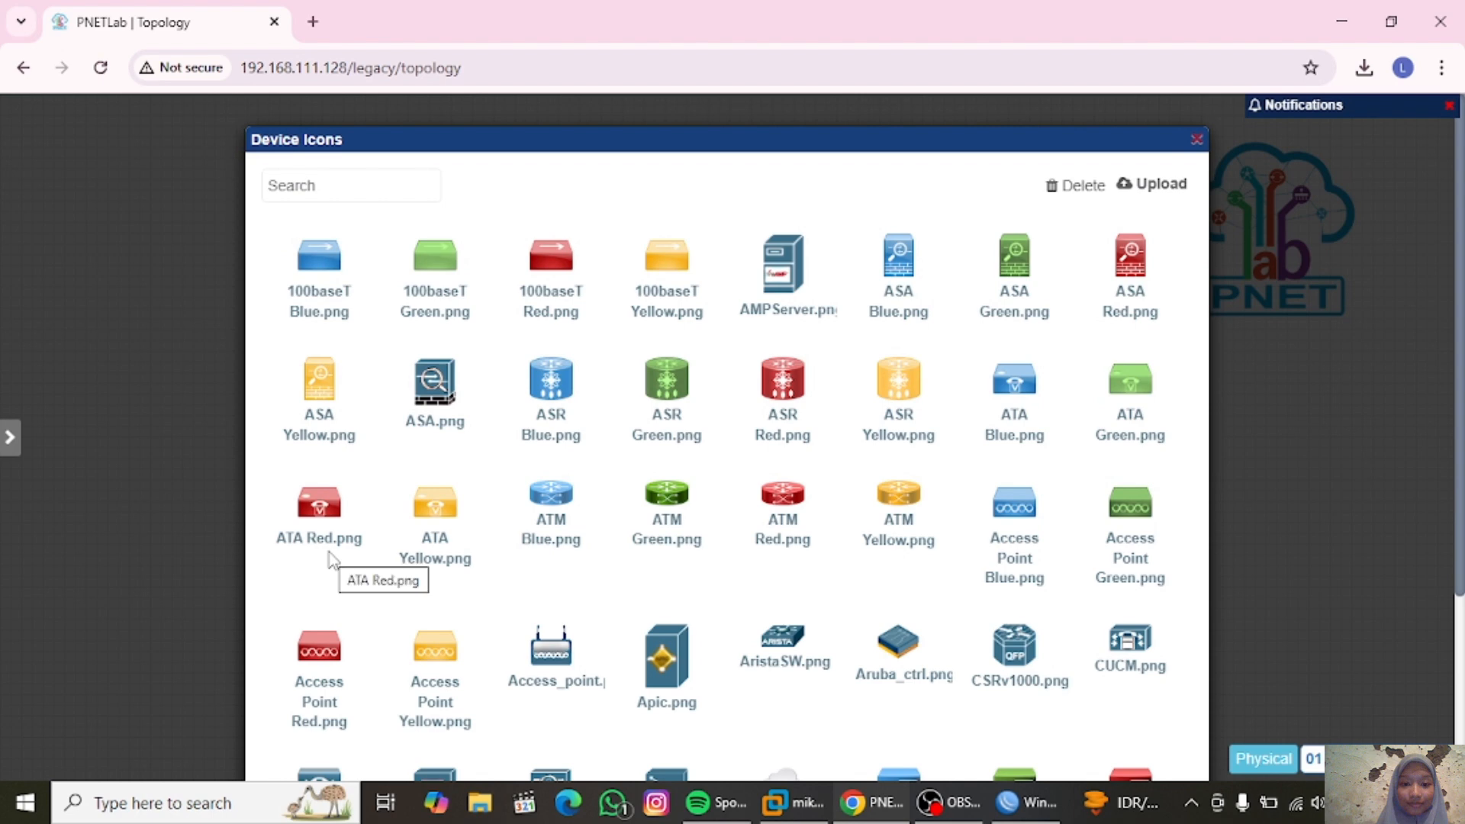
scroll(329, 562, down, 1)
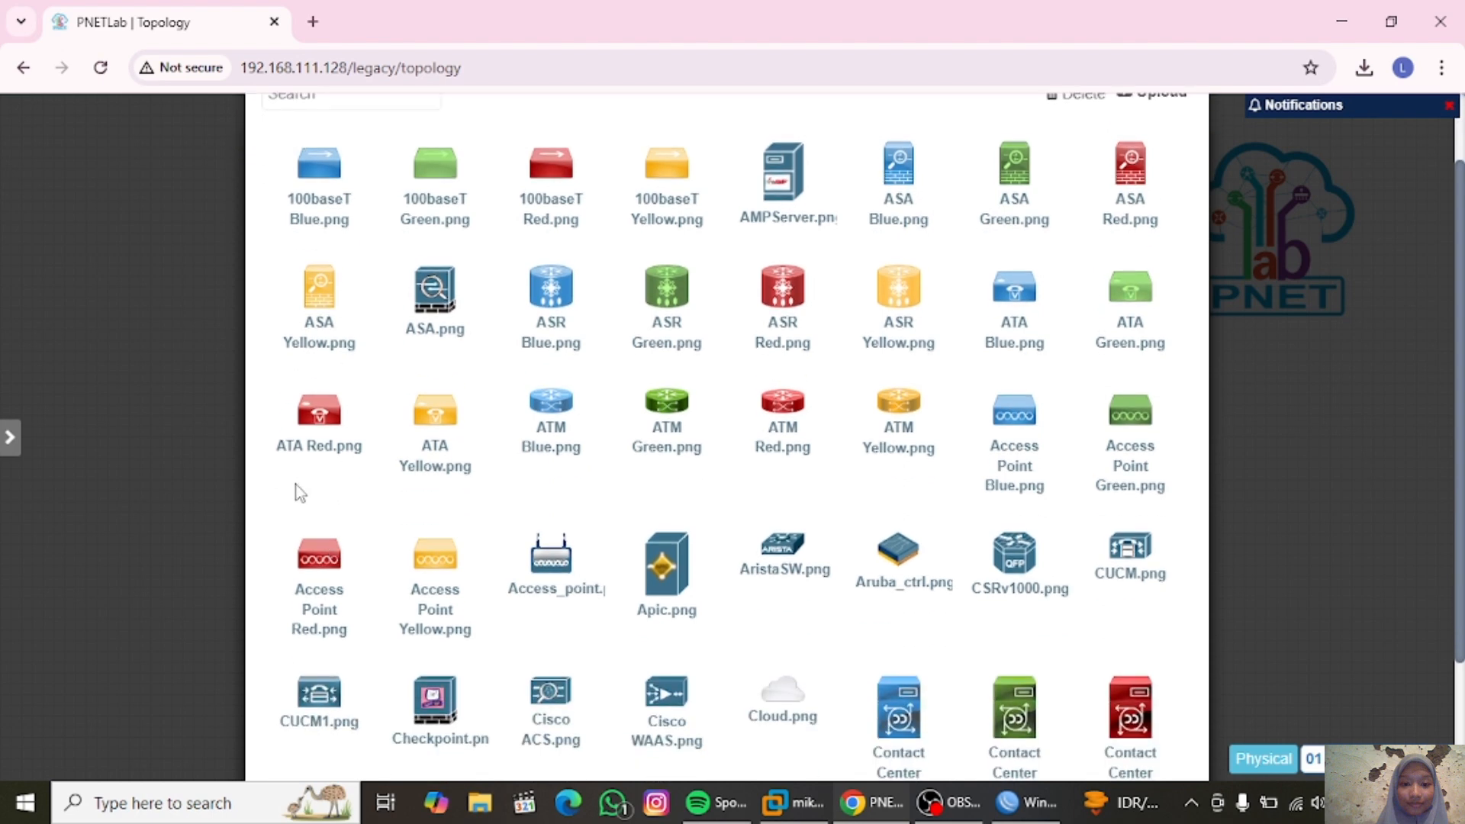
click(82, 505)
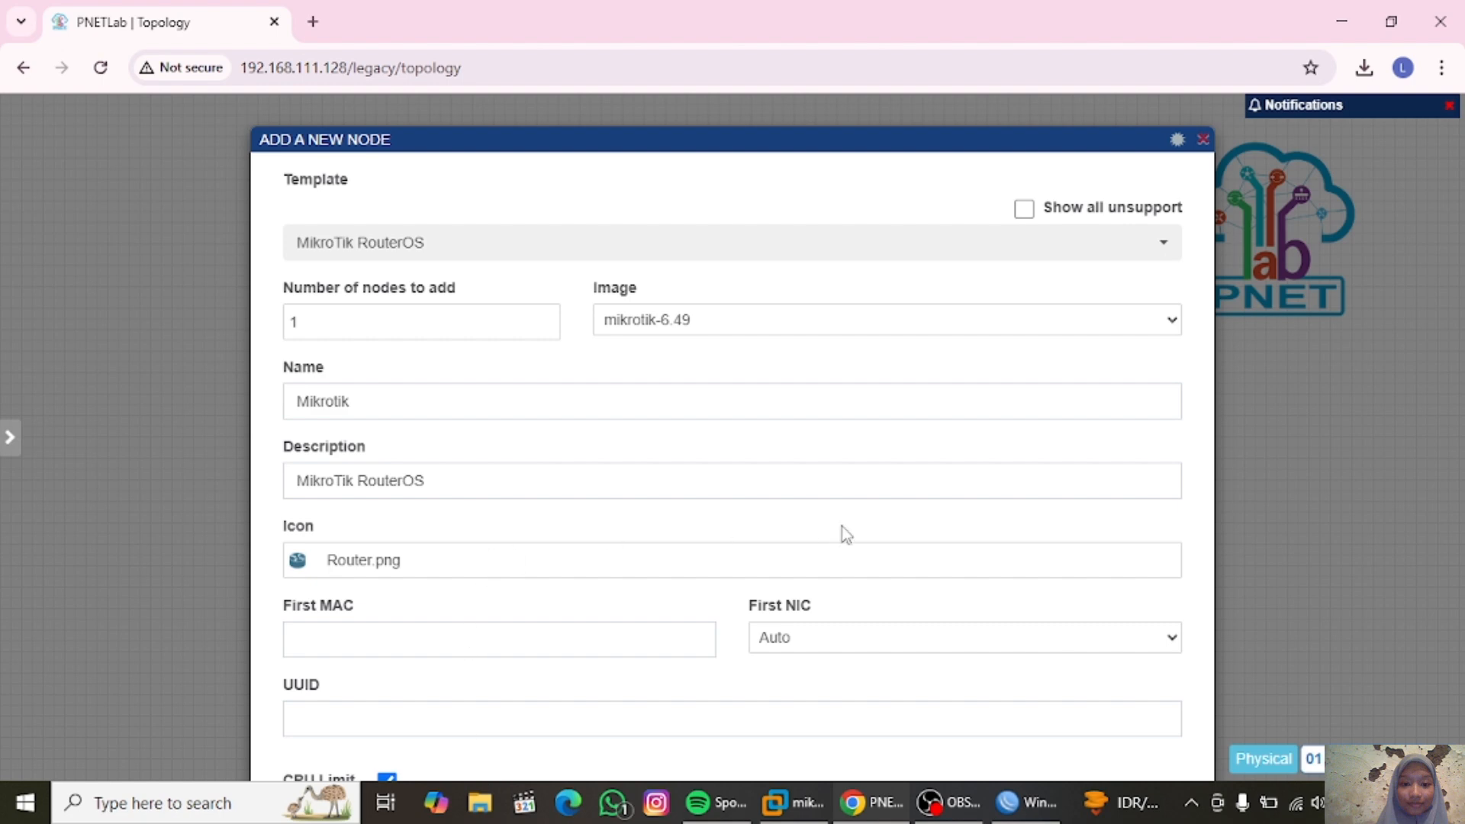
Clear the Qemu Options of the new MikroTik RouterOS node and save the node to the topology
click(523, 408)
scroll(523, 408, down, 6)
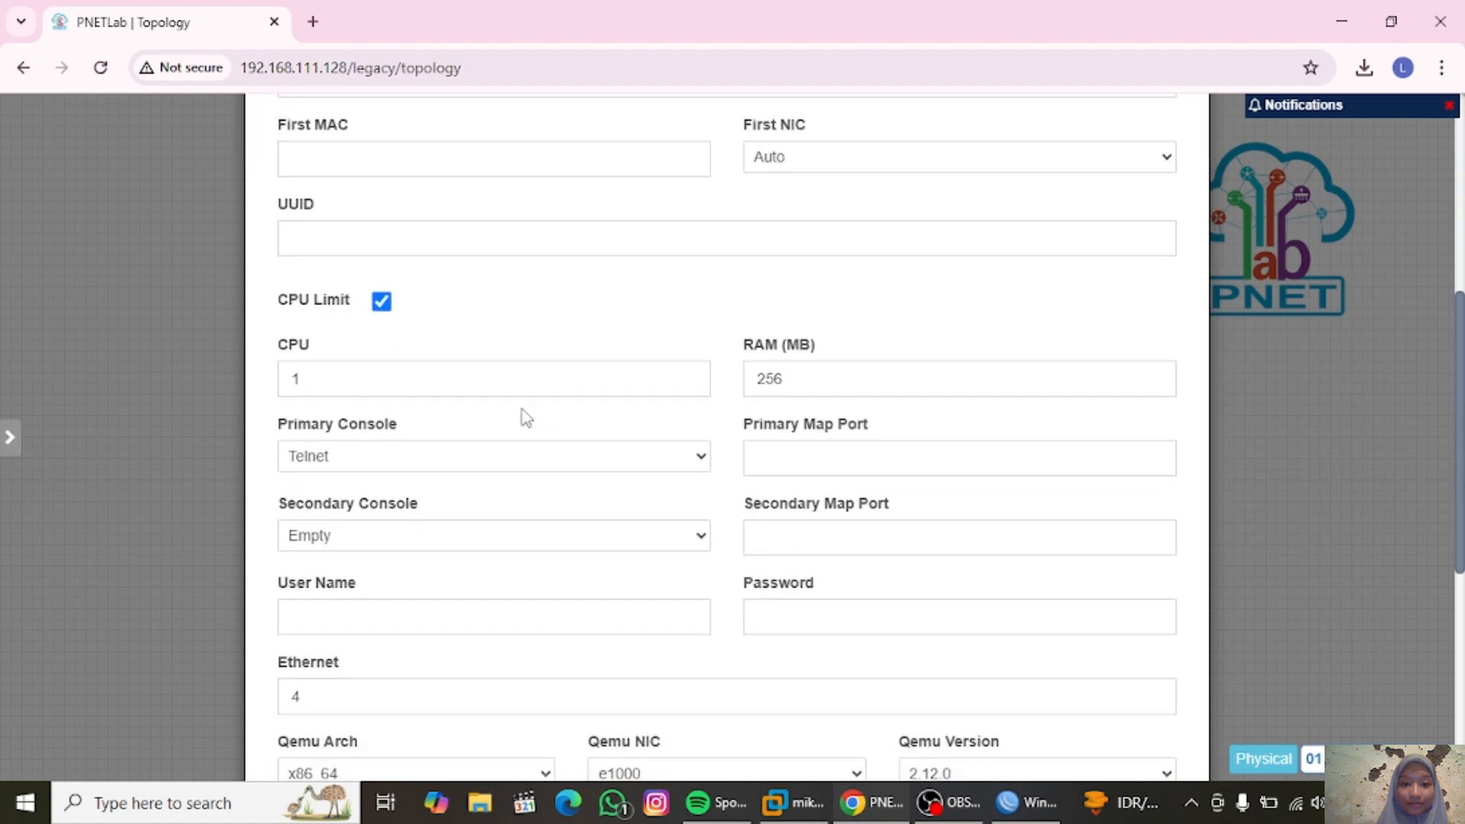
scroll(524, 416, down, 3)
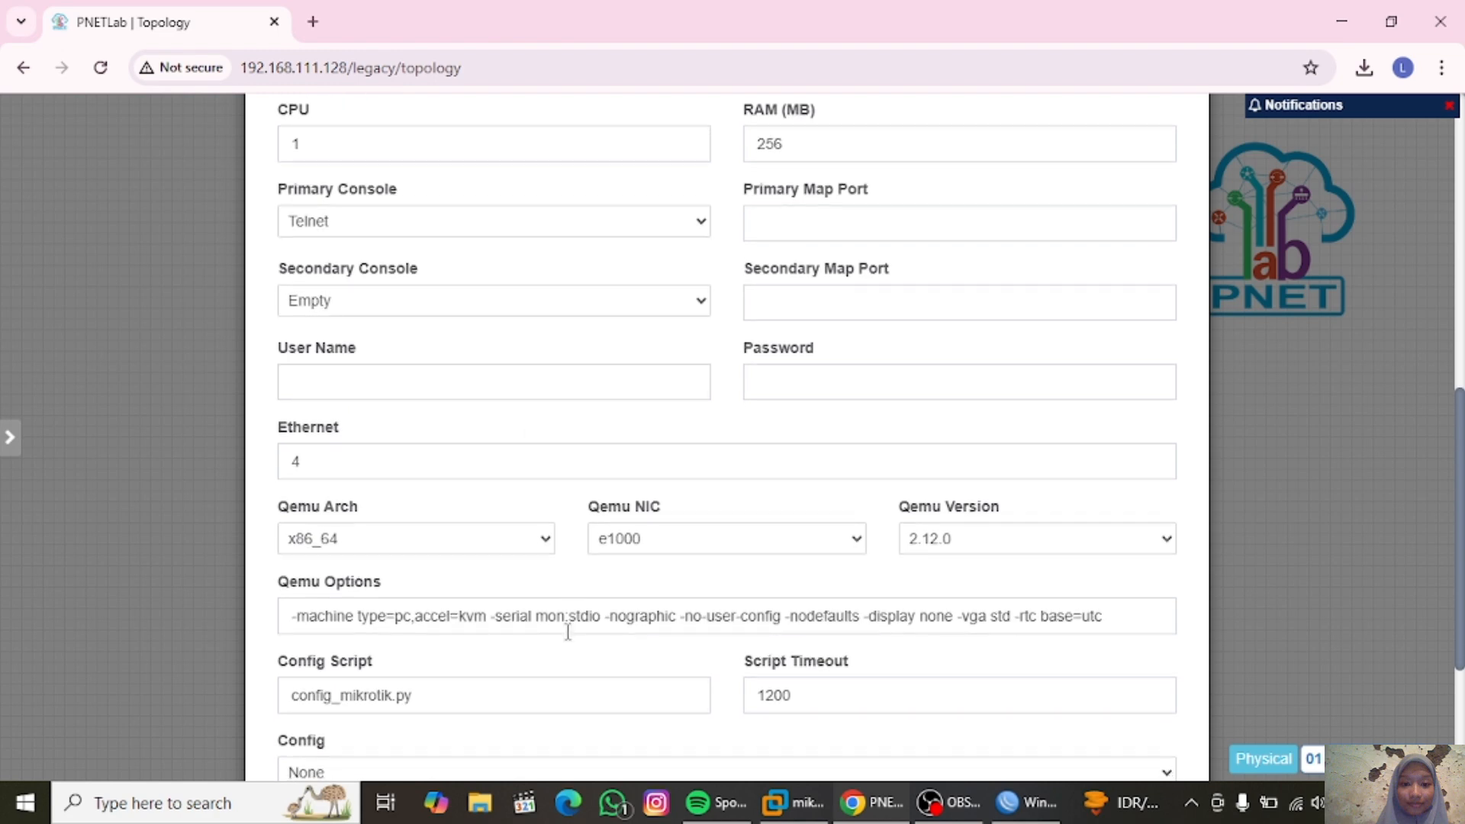
click(607, 622)
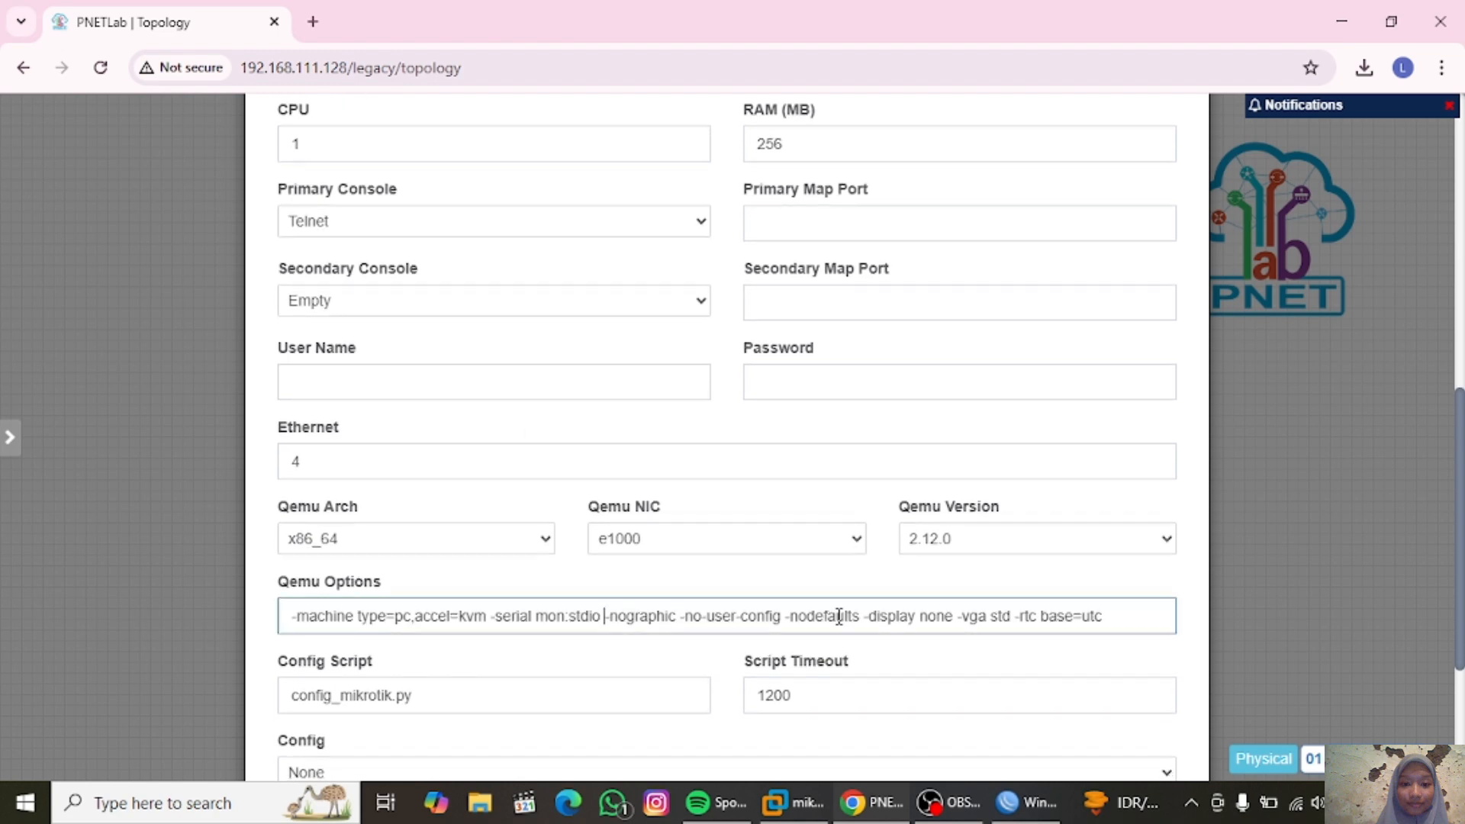
key(ctrl+a)
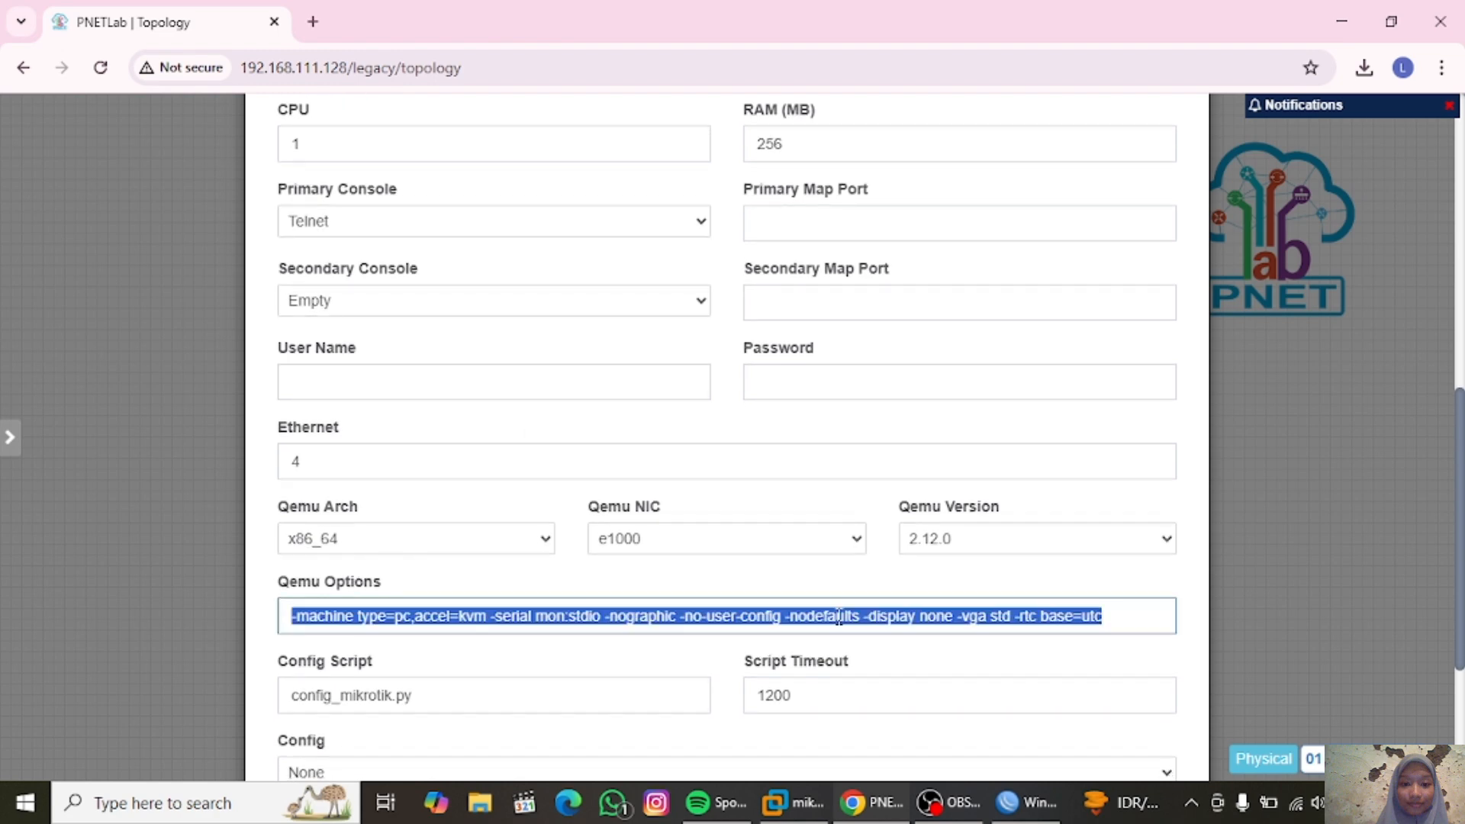
key(BackSpace)
scroll(837, 615, down, 3)
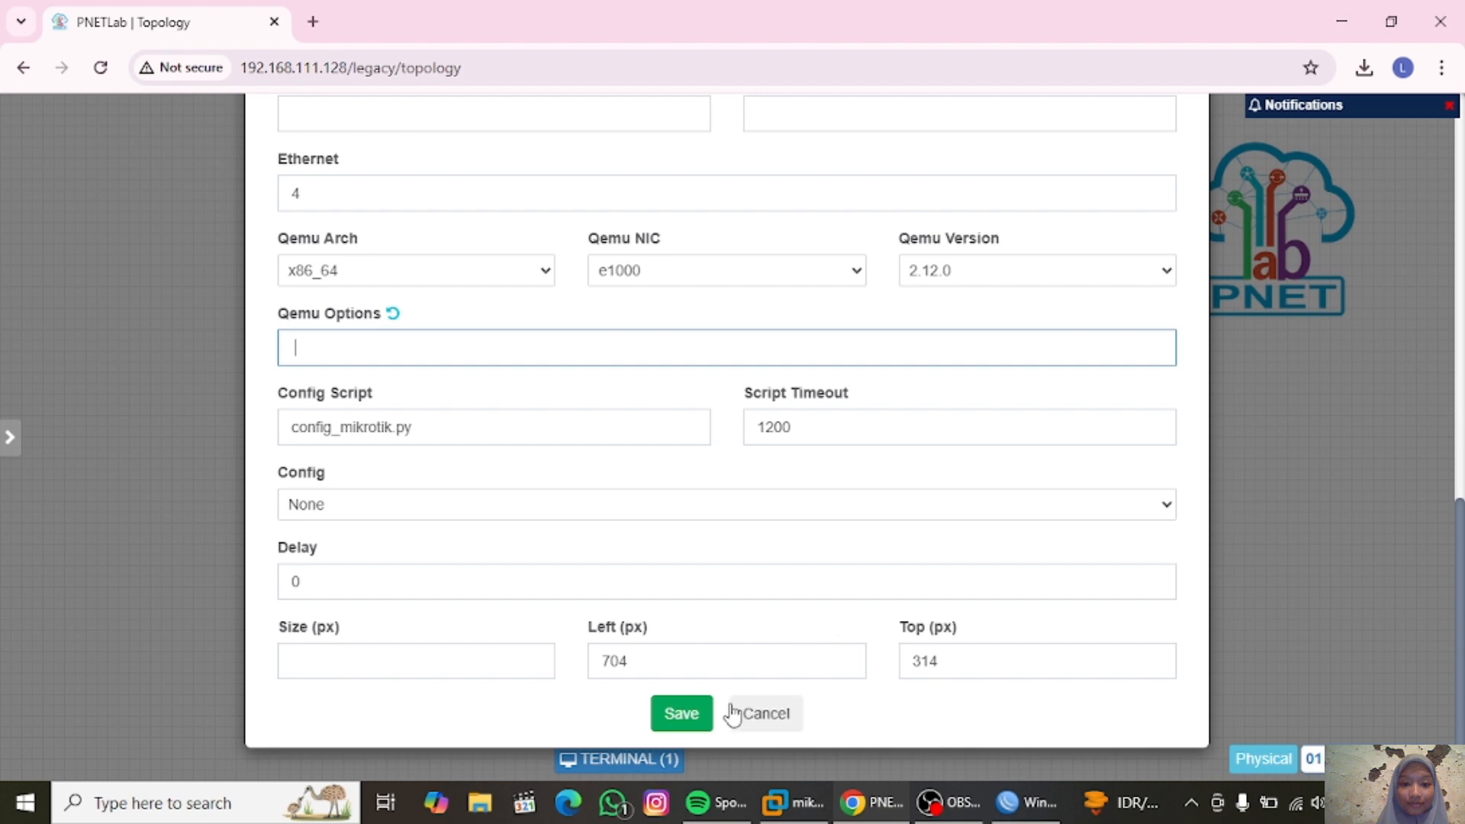
click(682, 717)
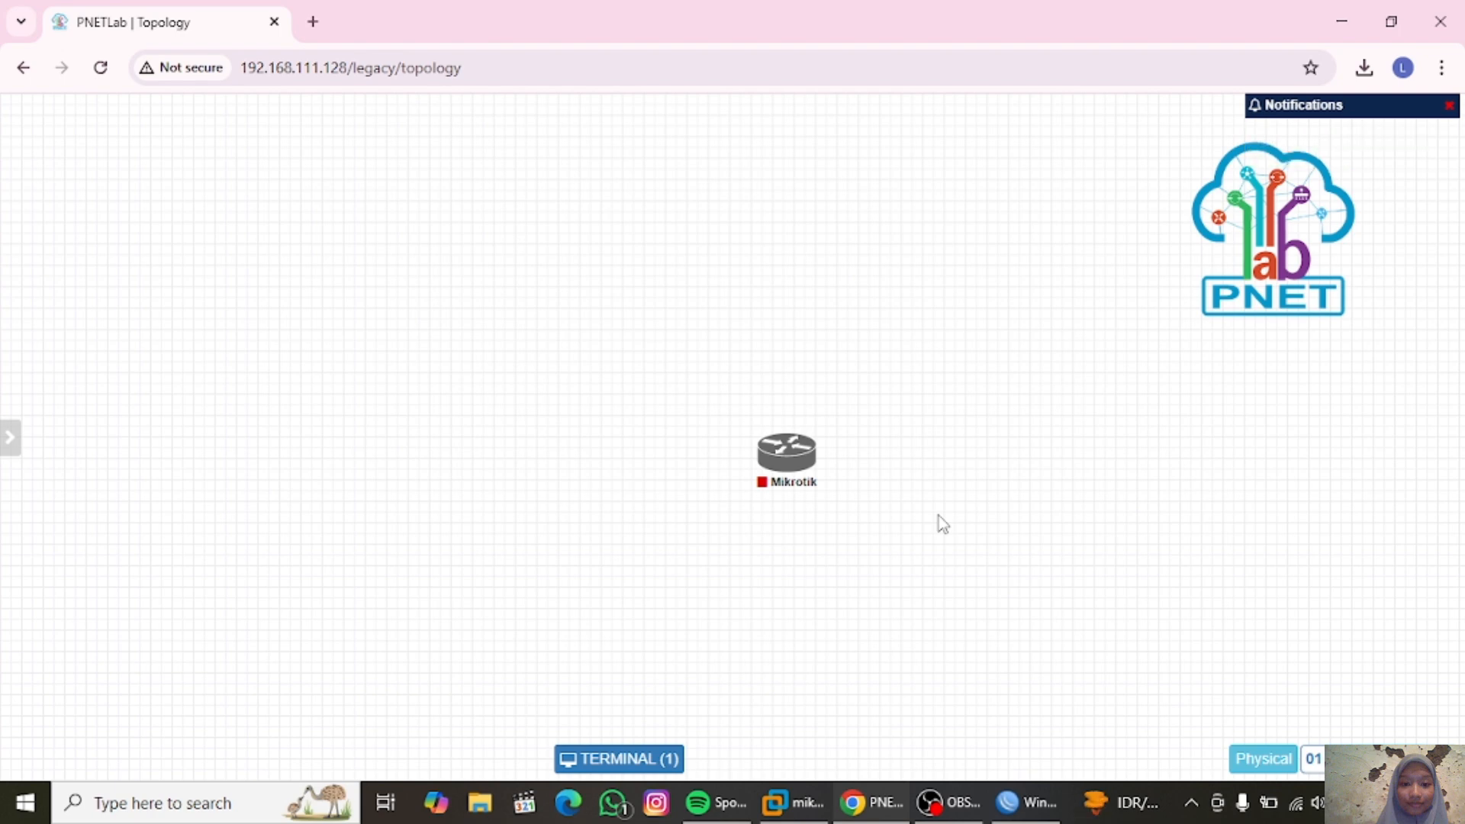
Add a network named isp with type Management(Cloud0) above the Mikrotik router
right_click(864, 319)
click(935, 396)
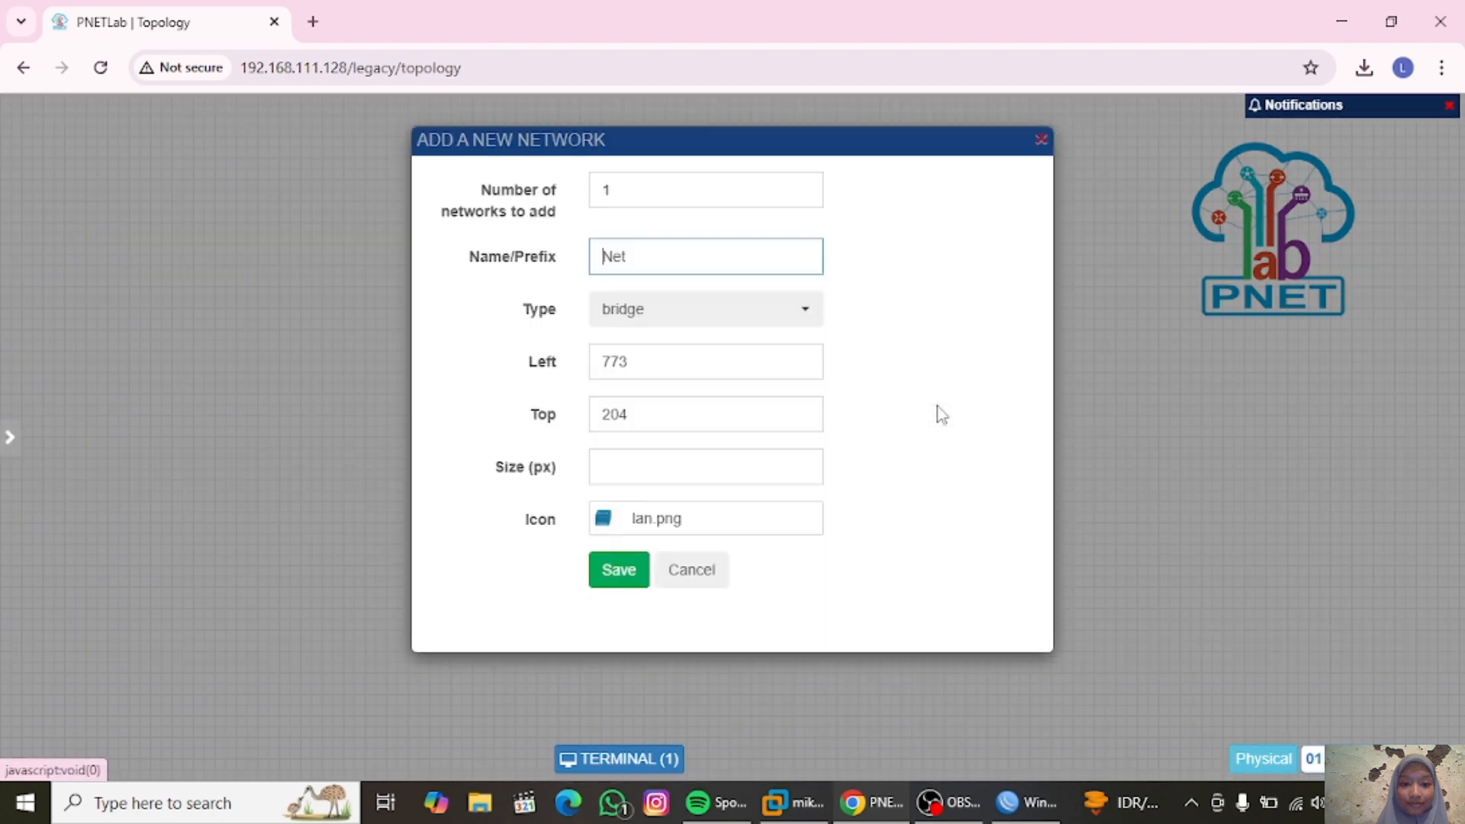
click(789, 260)
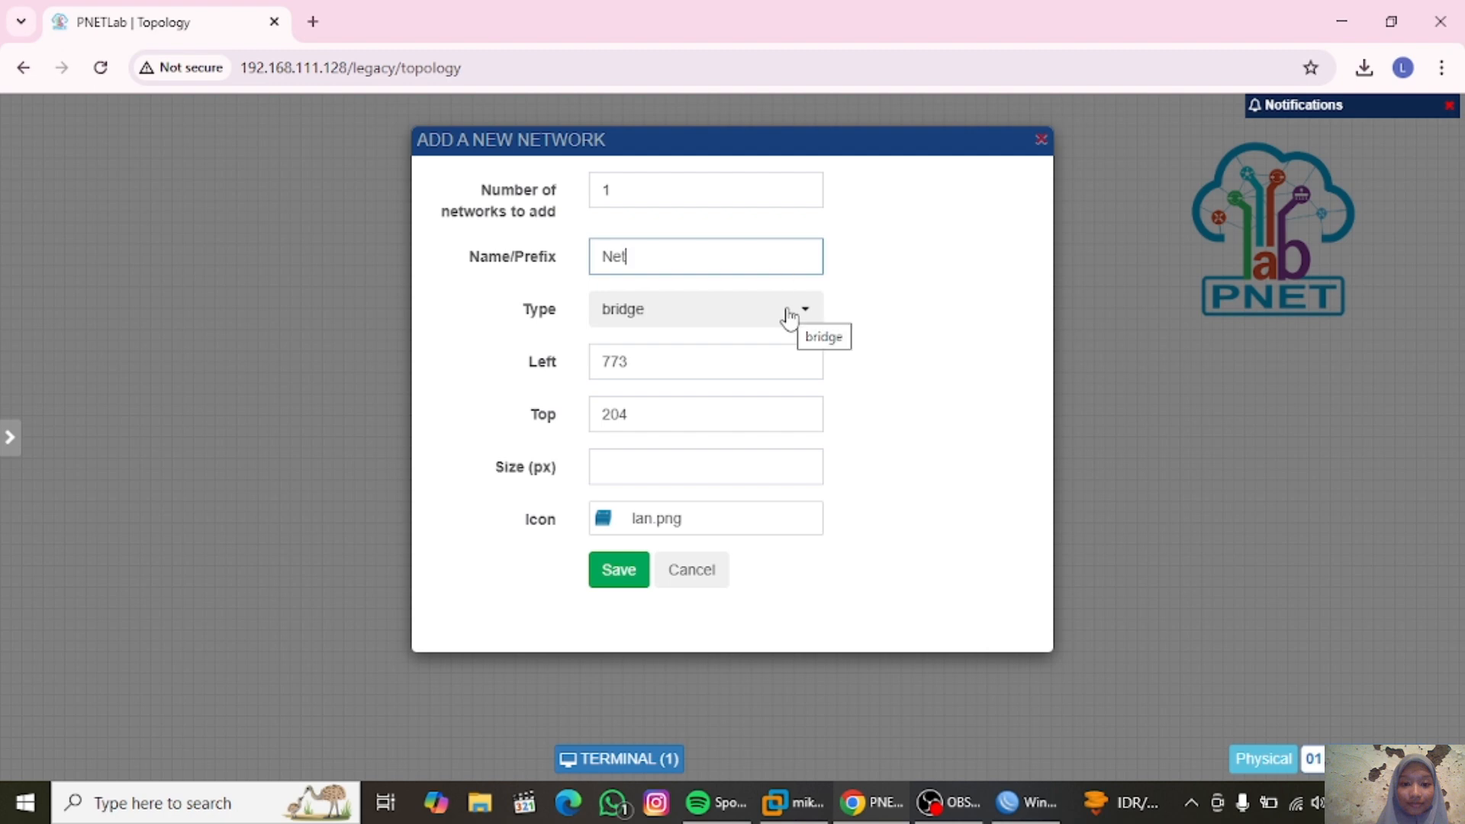
key(BackSpace)
key(BackSpace)
key(BackSpace)
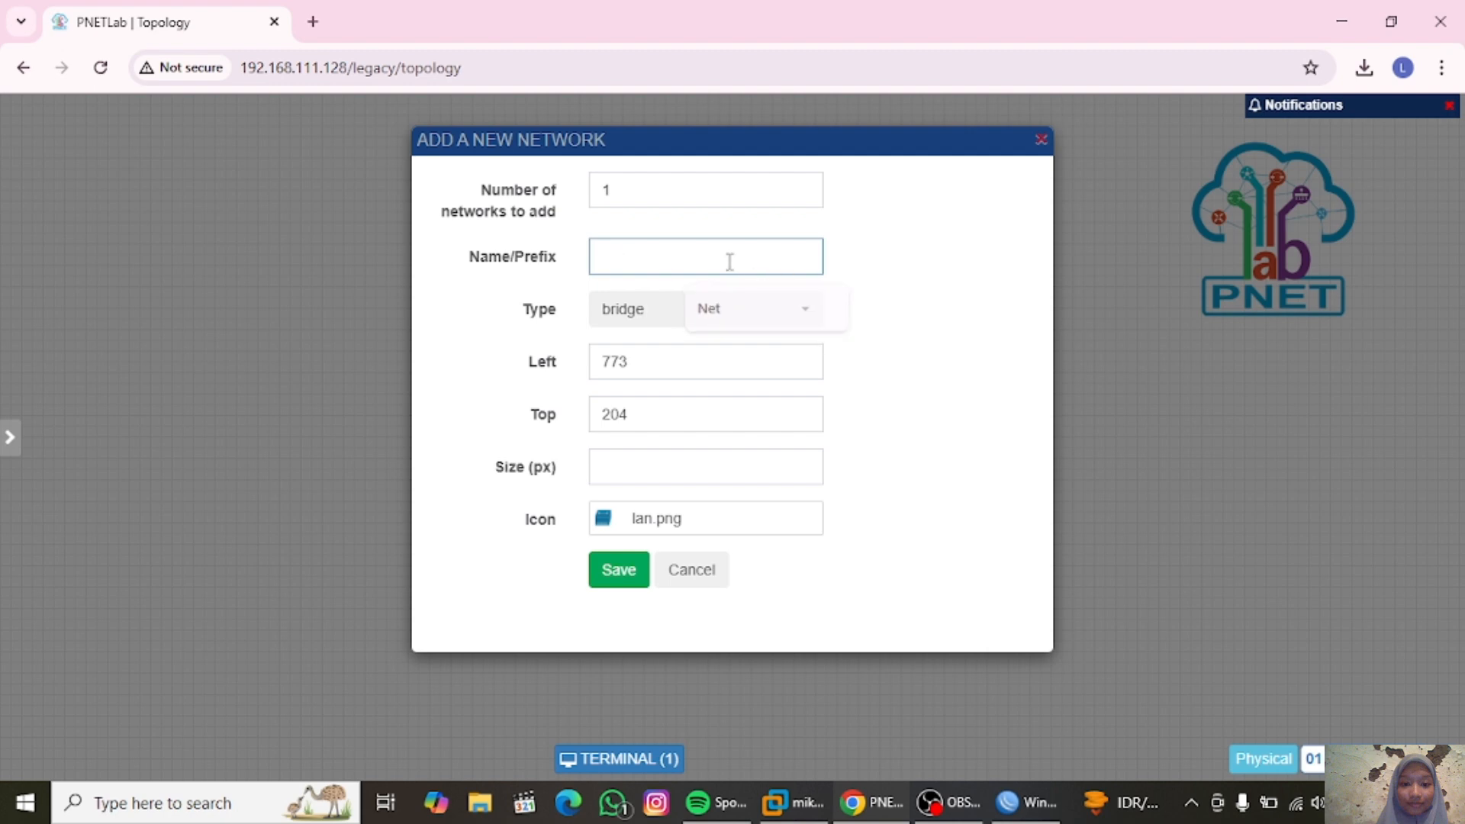
text(isp)
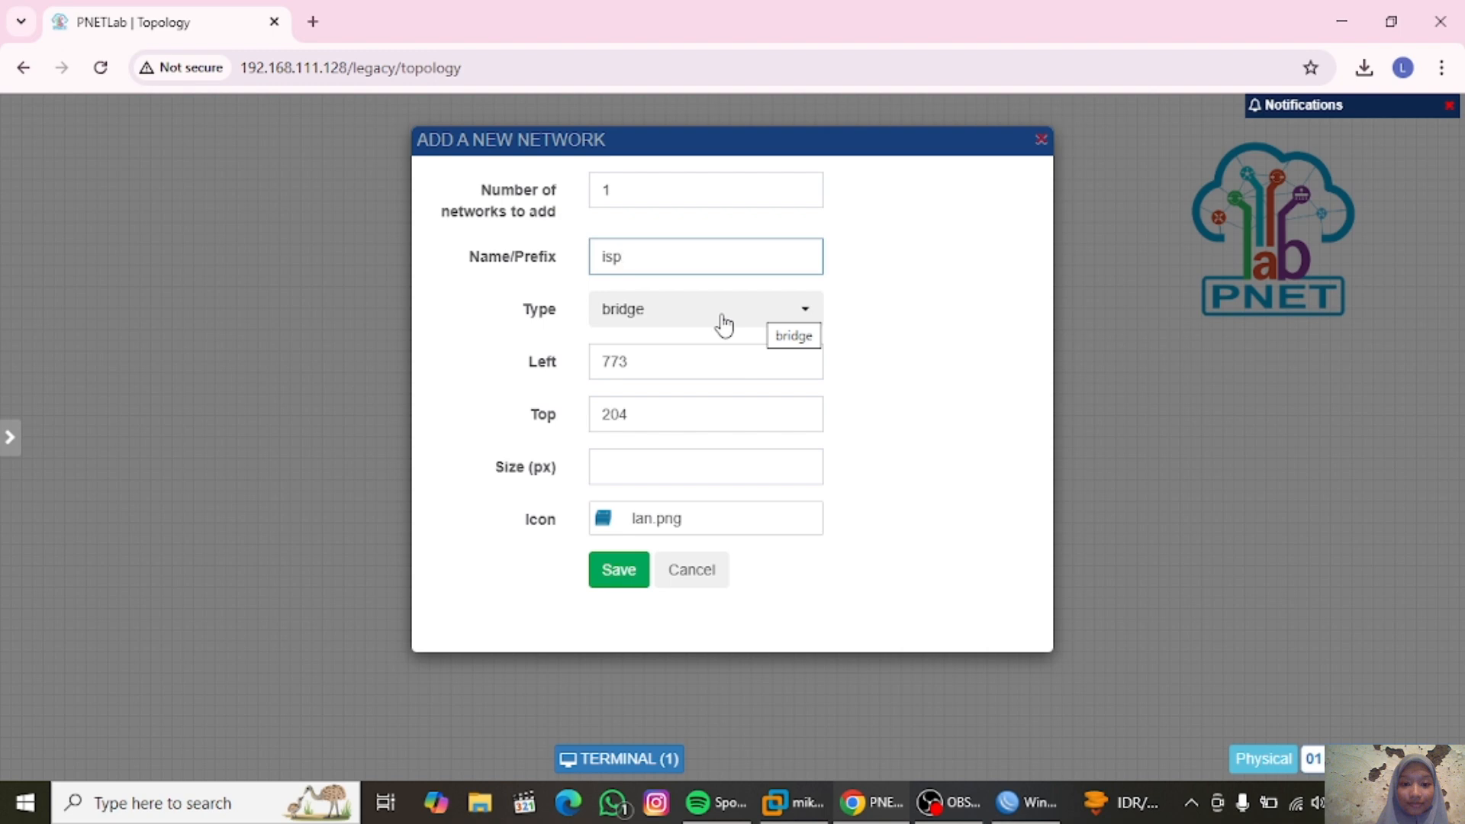
click(689, 316)
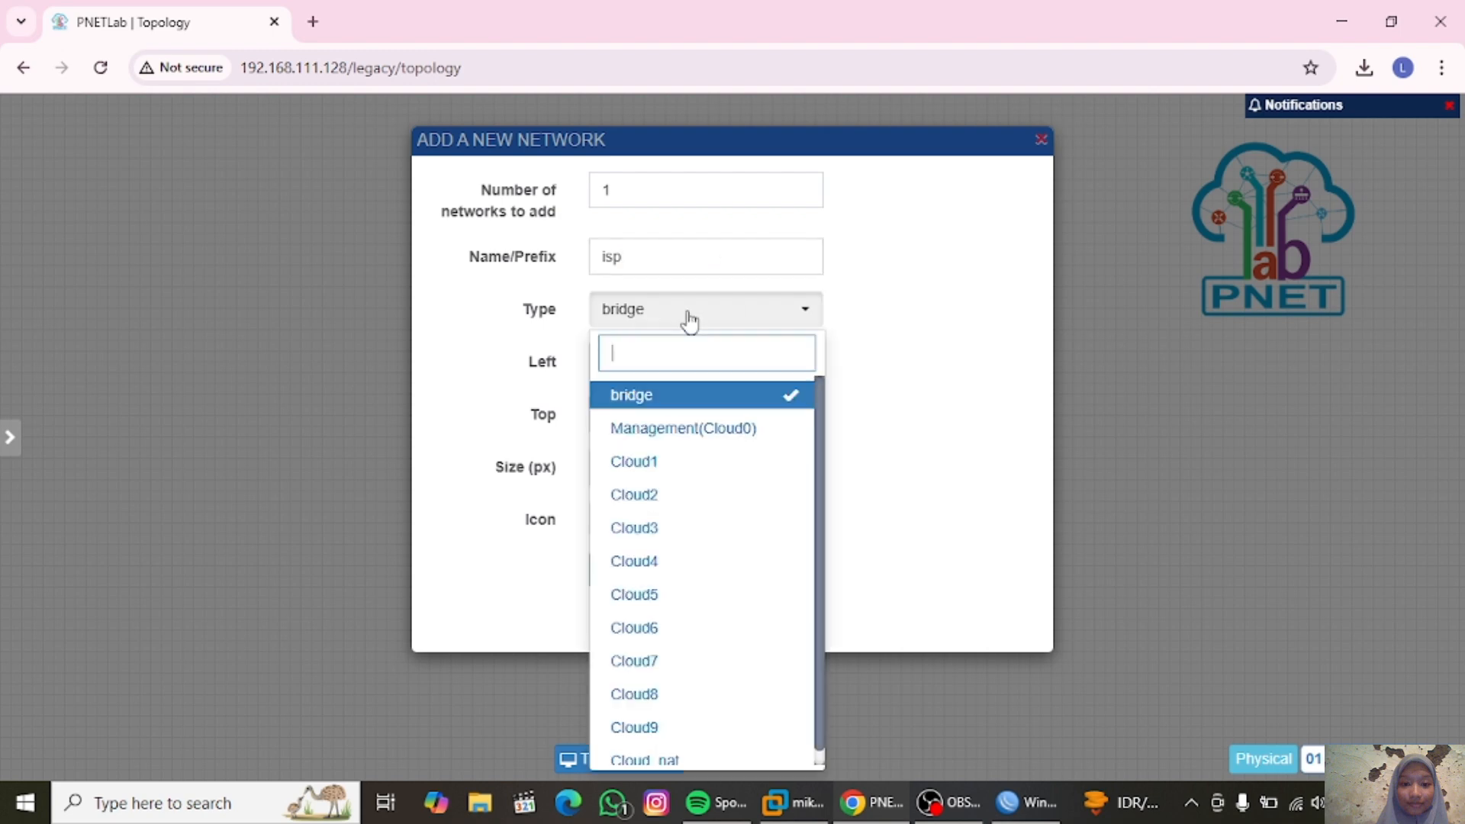
click(651, 433)
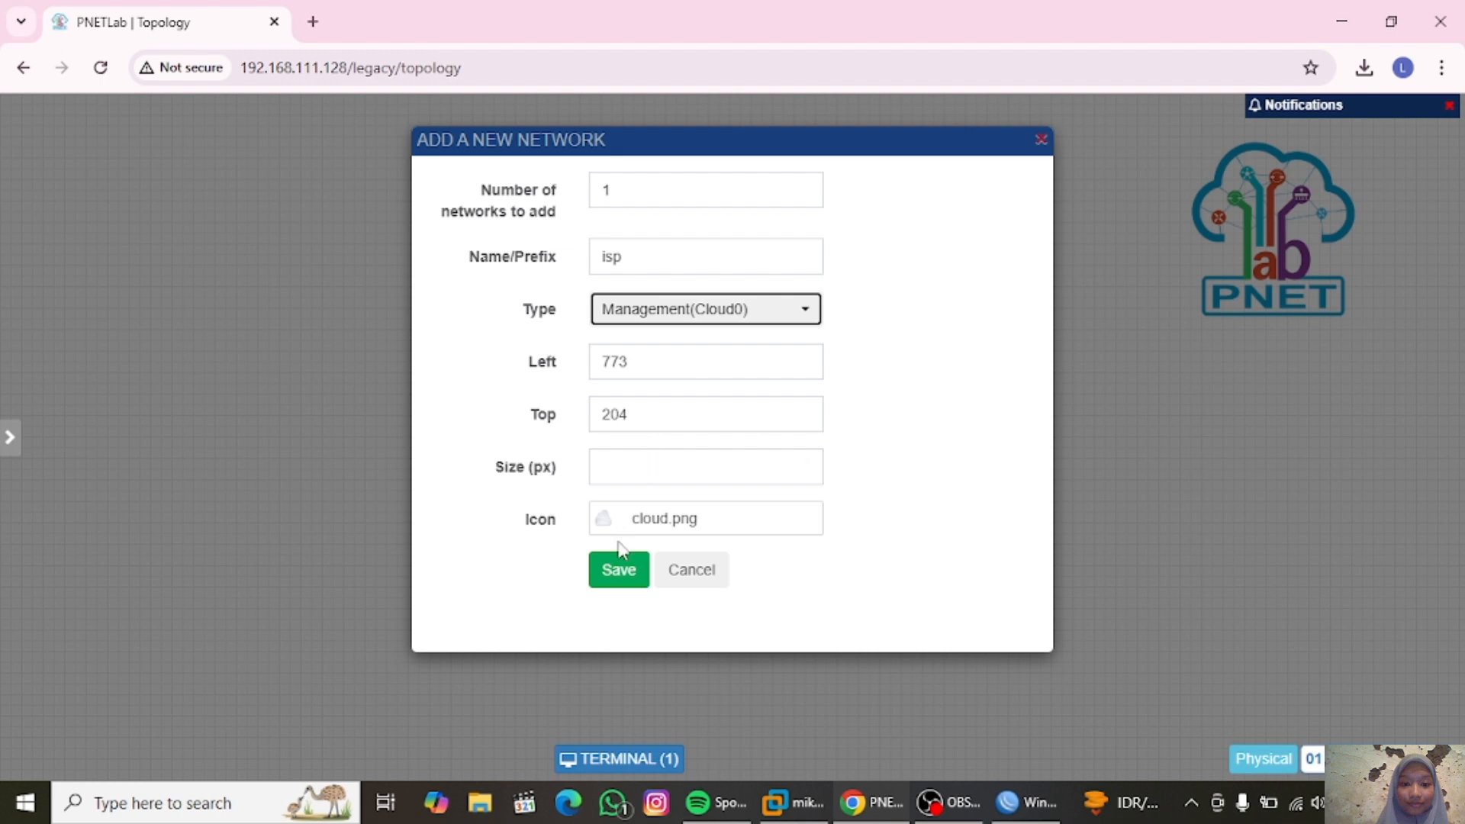
click(622, 571)
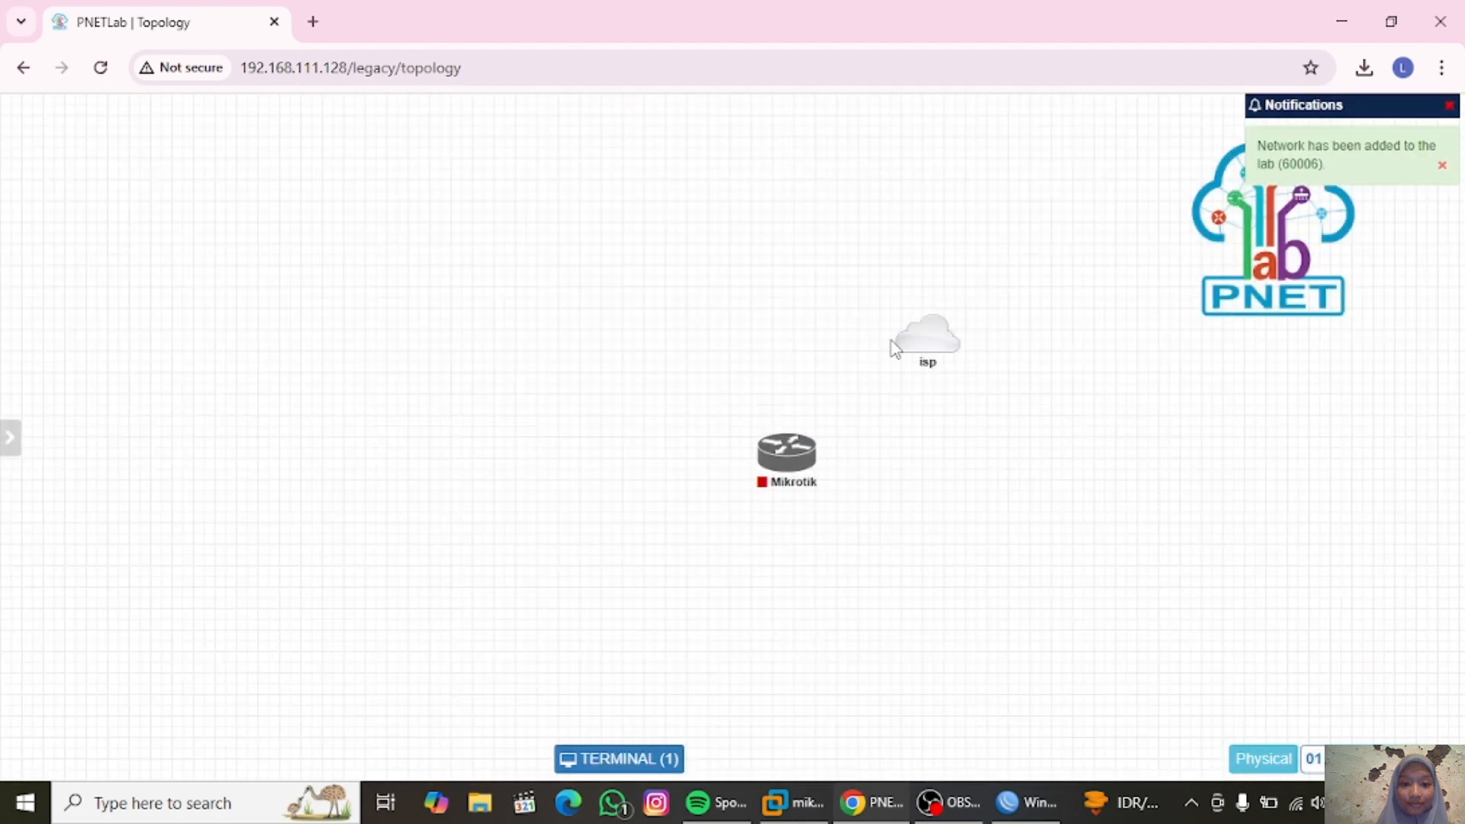
Connect the isp cloud to the Mikrotik router's eth1 interface and place the router directly below the cloud
mouse_move(926, 361)
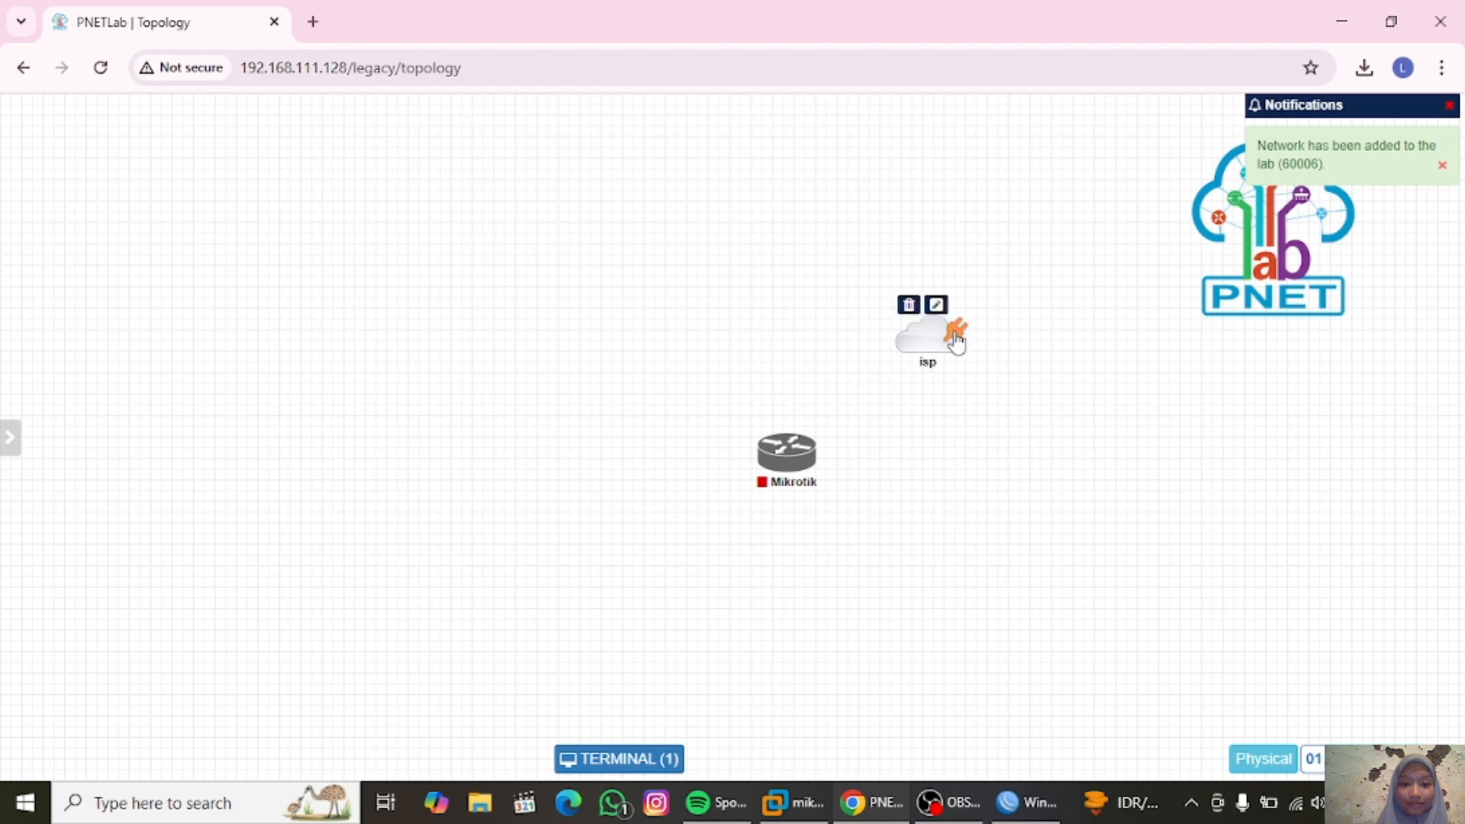
drag(952, 334, 793, 479)
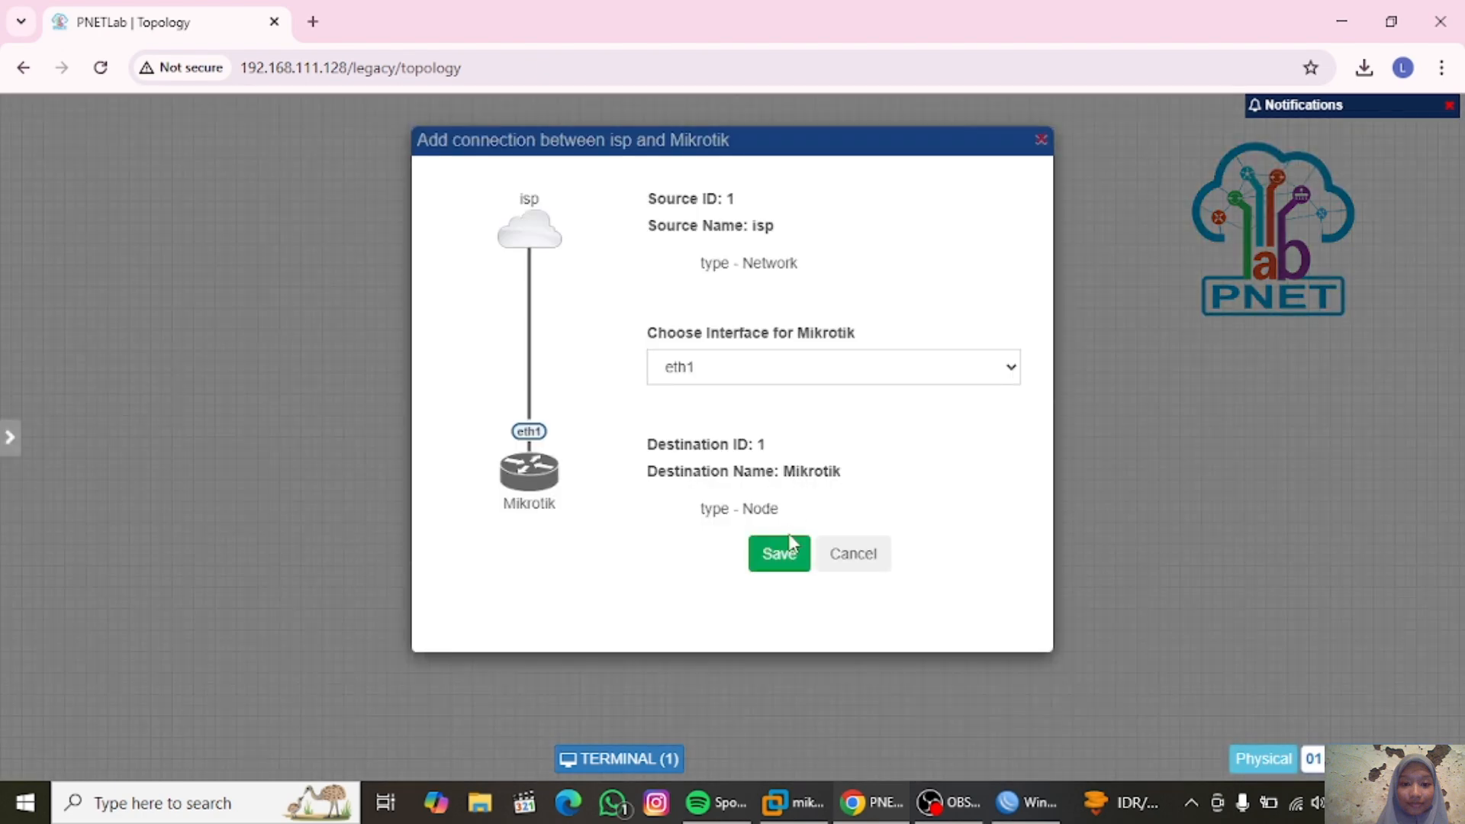
click(780, 555)
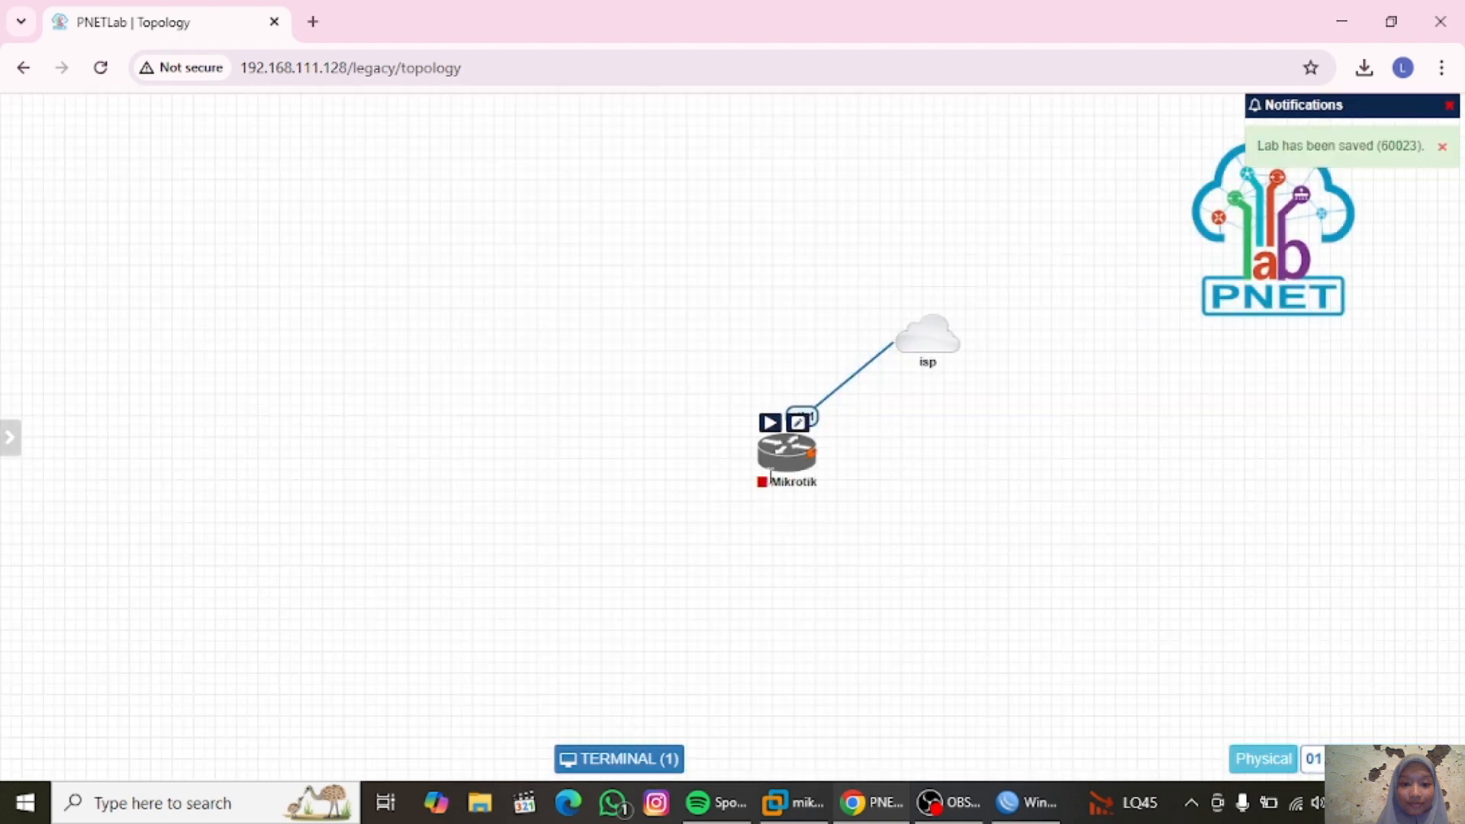
drag(789, 465, 934, 513)
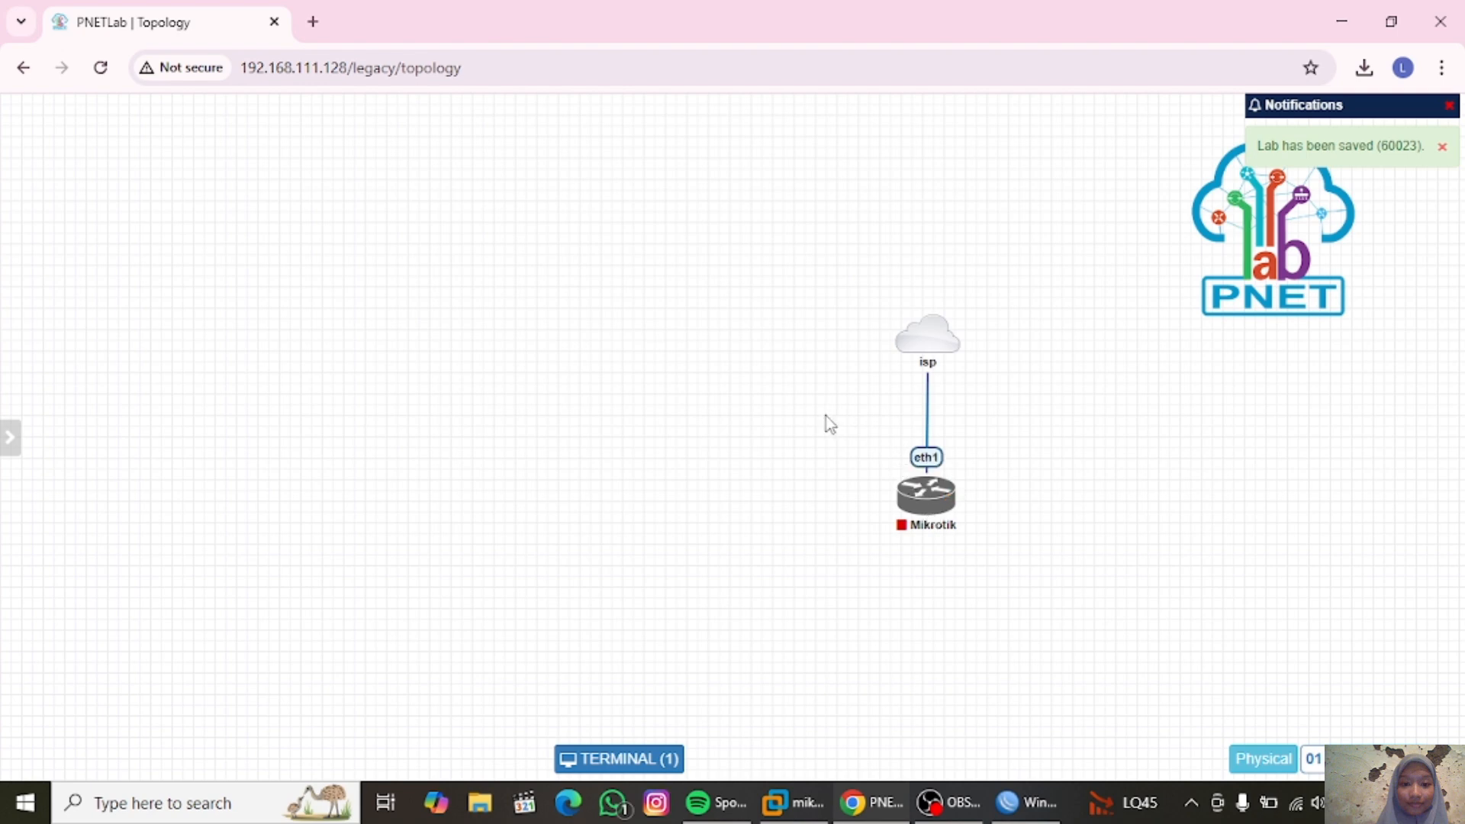
Start the Mikrotik node and open a fresh console for it, dismissing the disconnected session
mouse_move(924, 507)
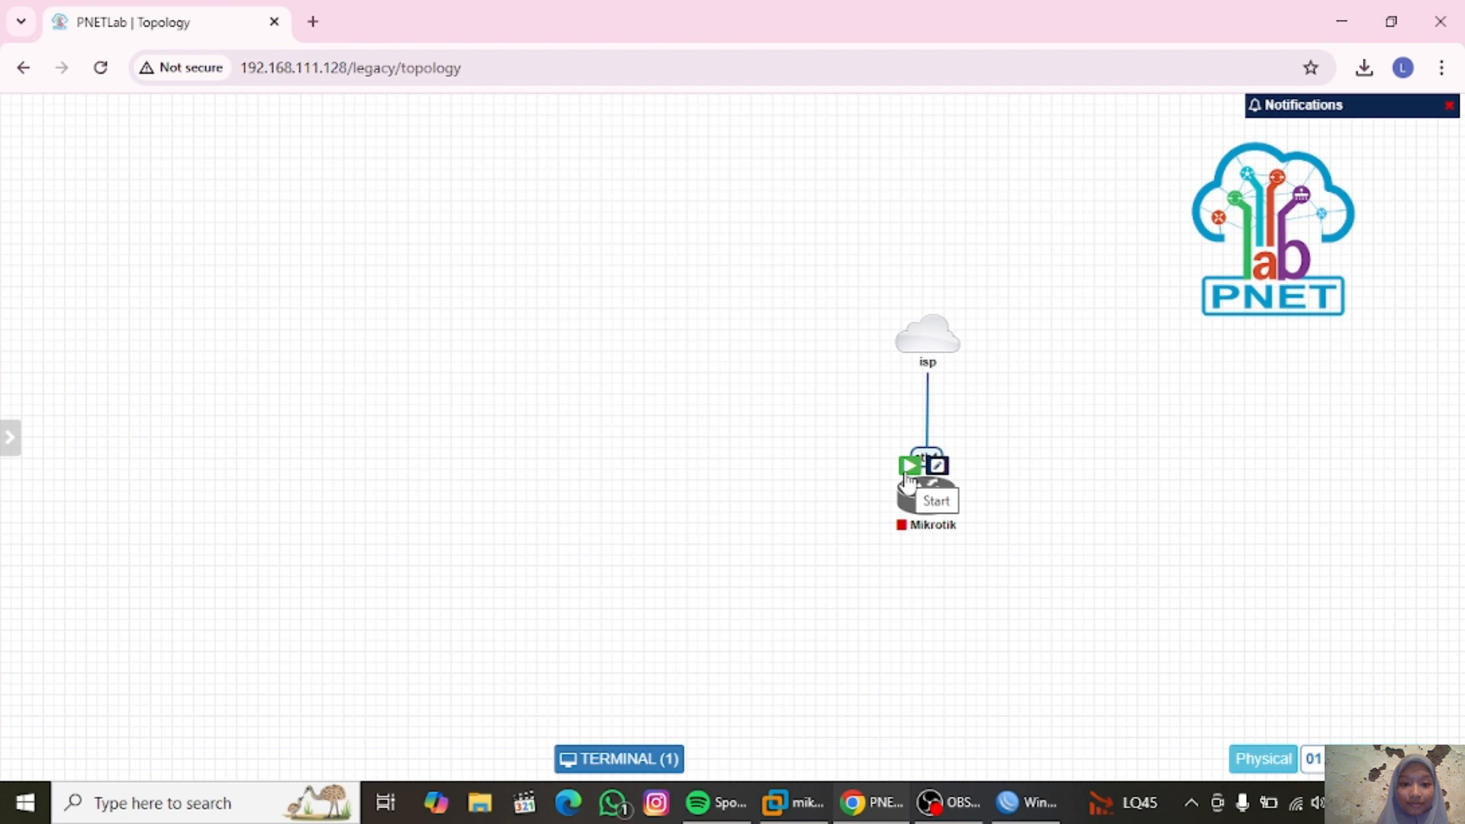
click(907, 476)
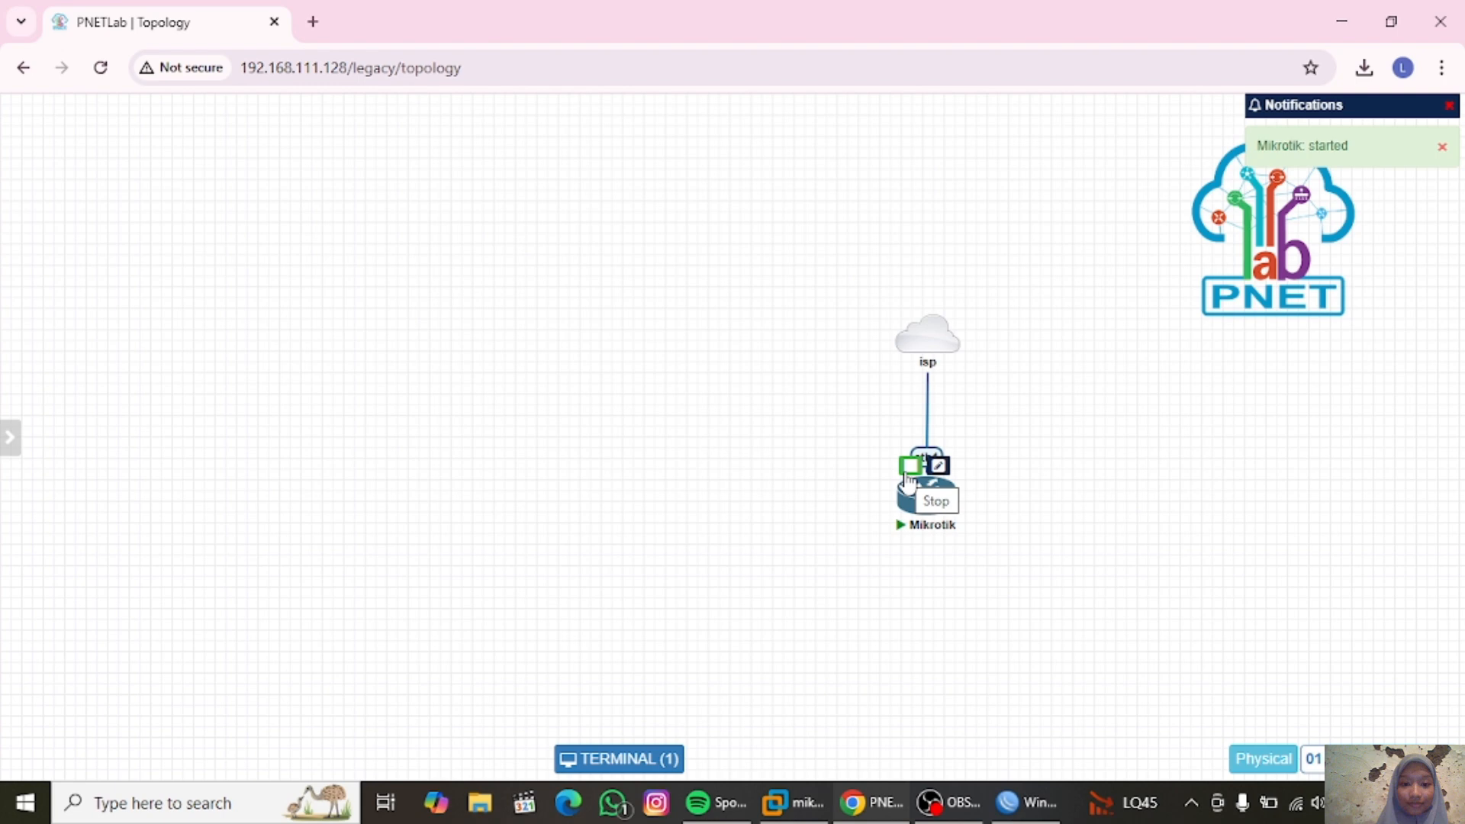
click(907, 498)
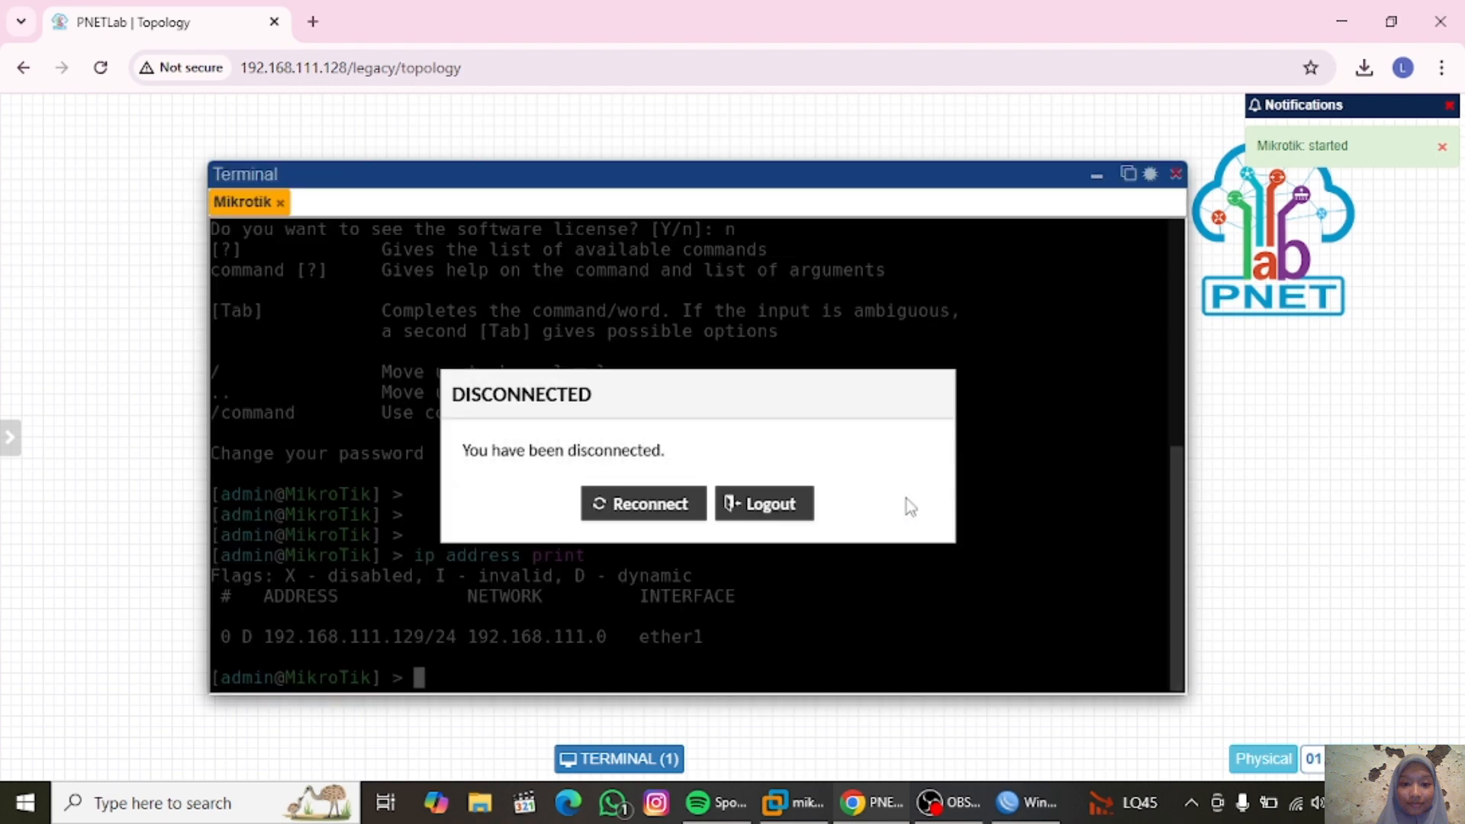
click(788, 513)
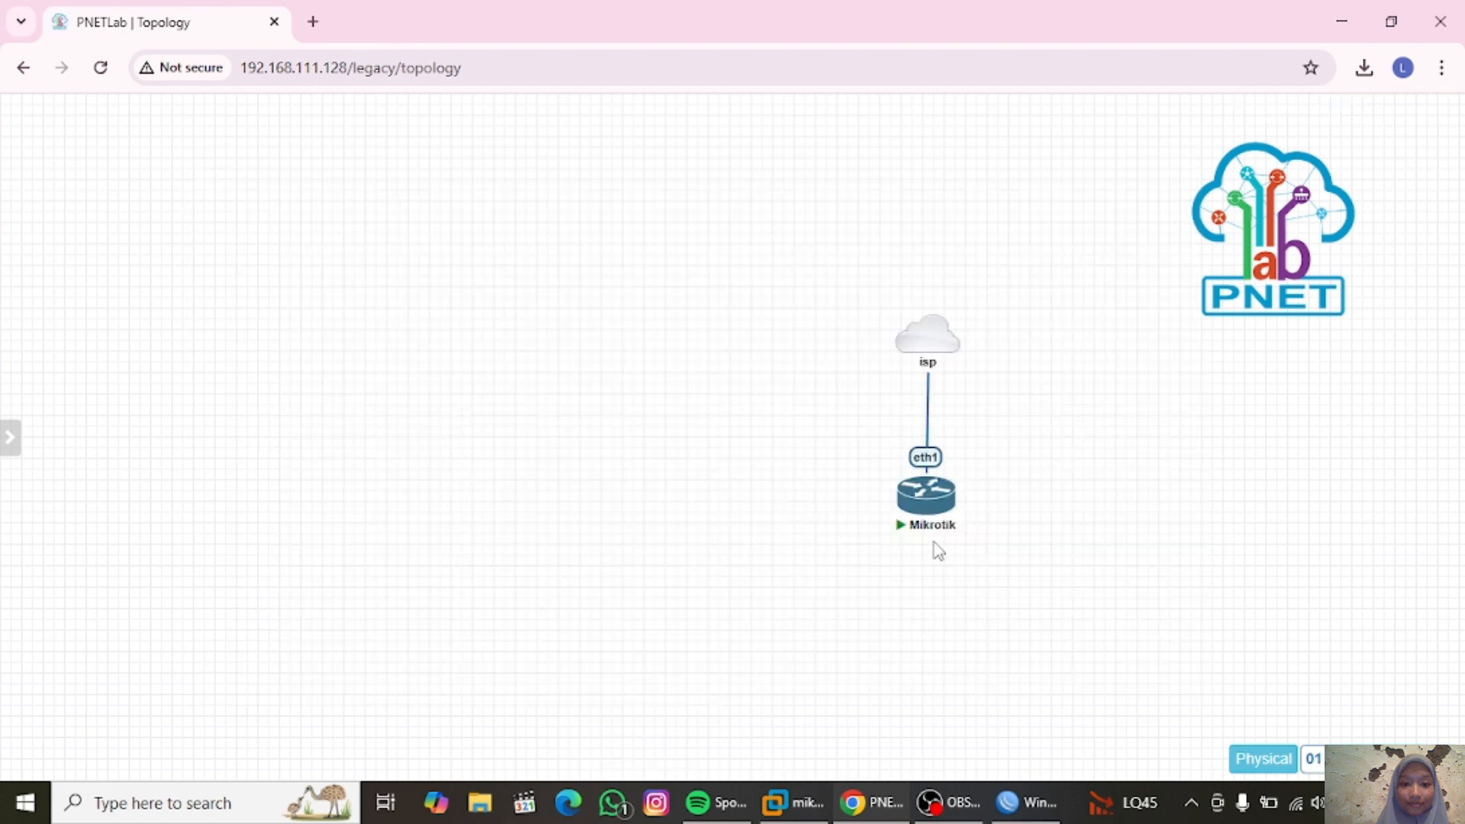
click(925, 508)
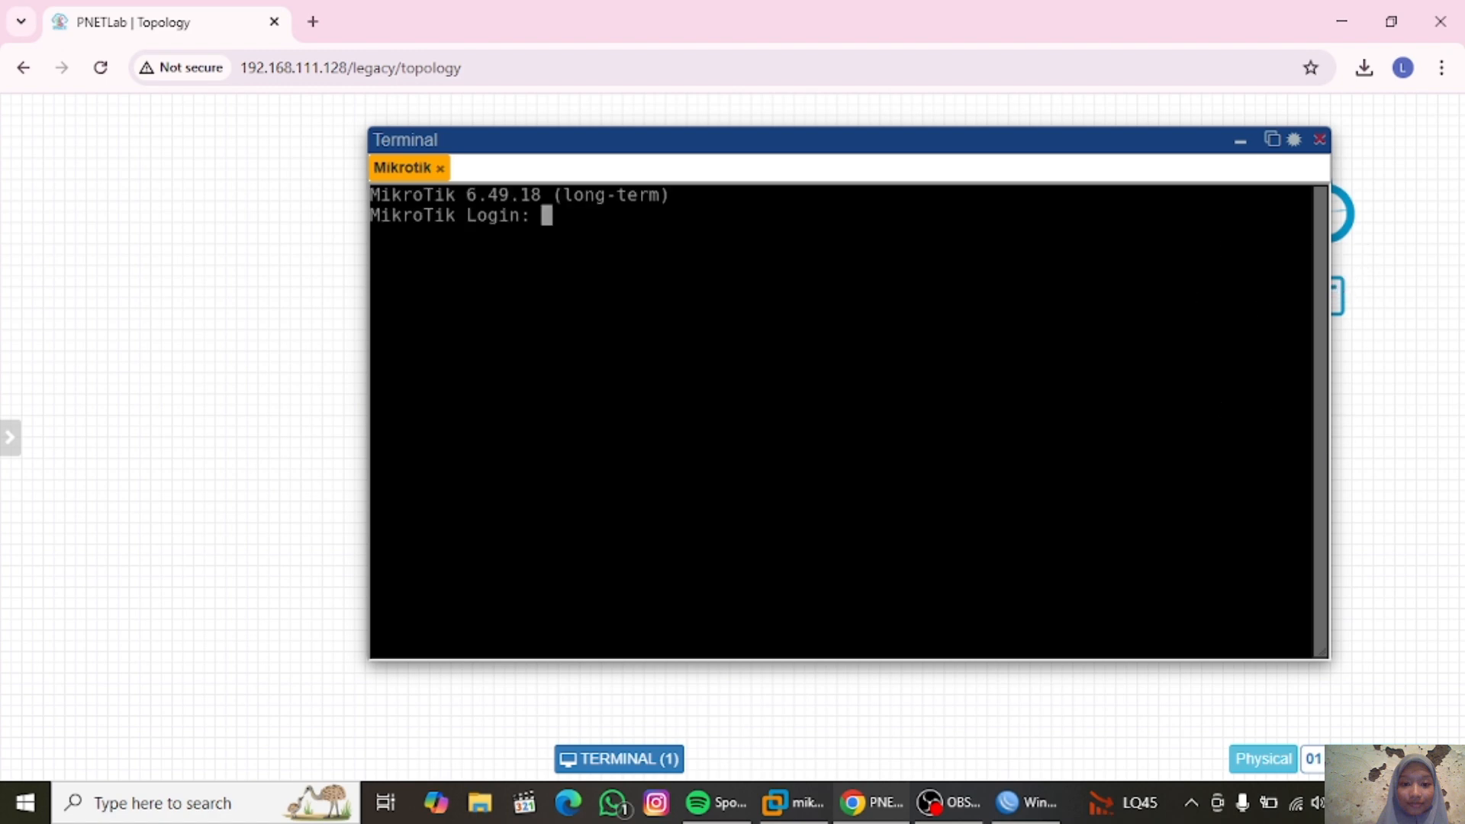
Log in to the router as admin with a blank password, declining the license display and leaving the new password blank
text(admin)
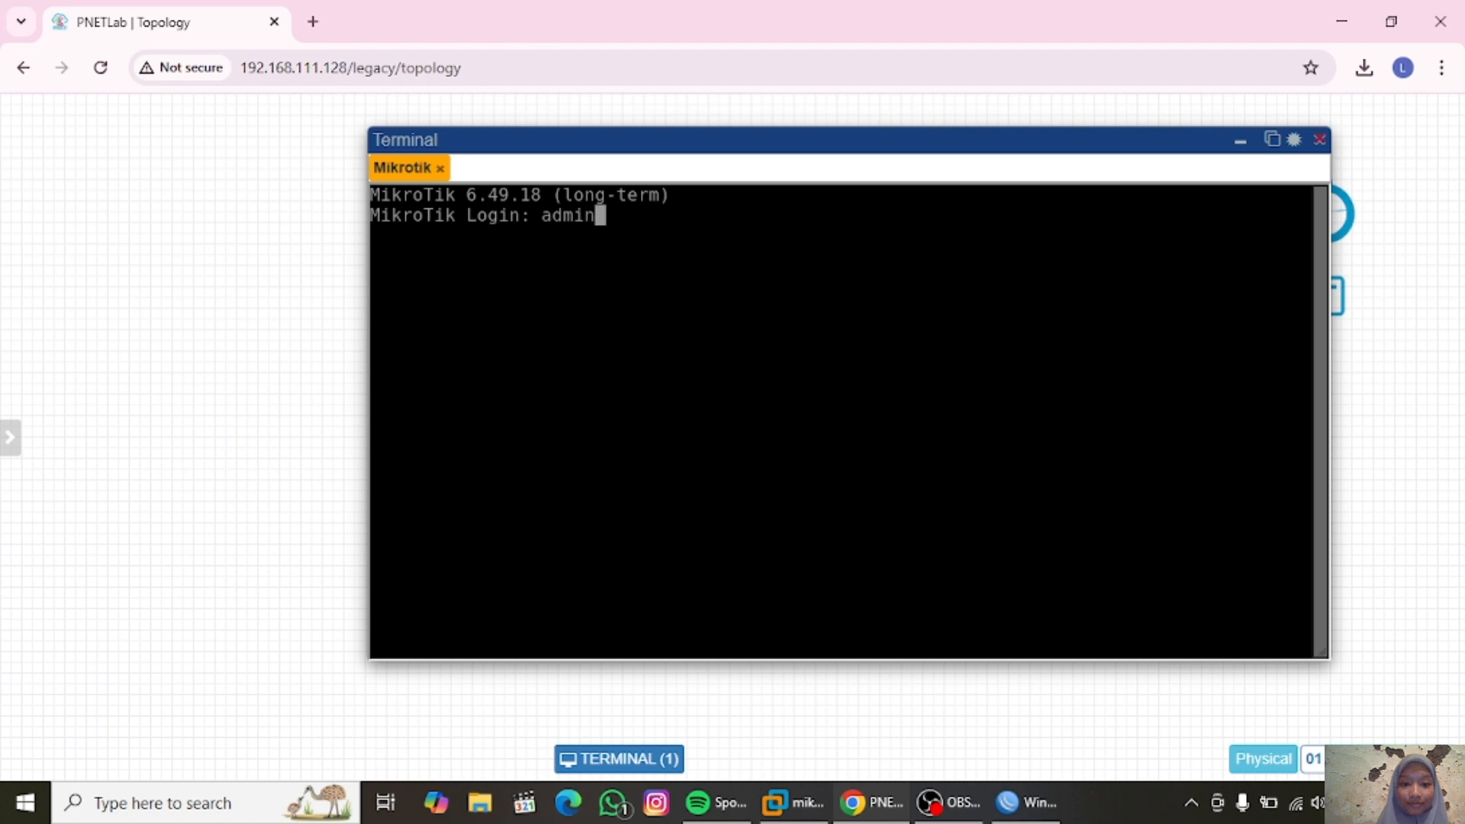
key(Return)
key(Return)
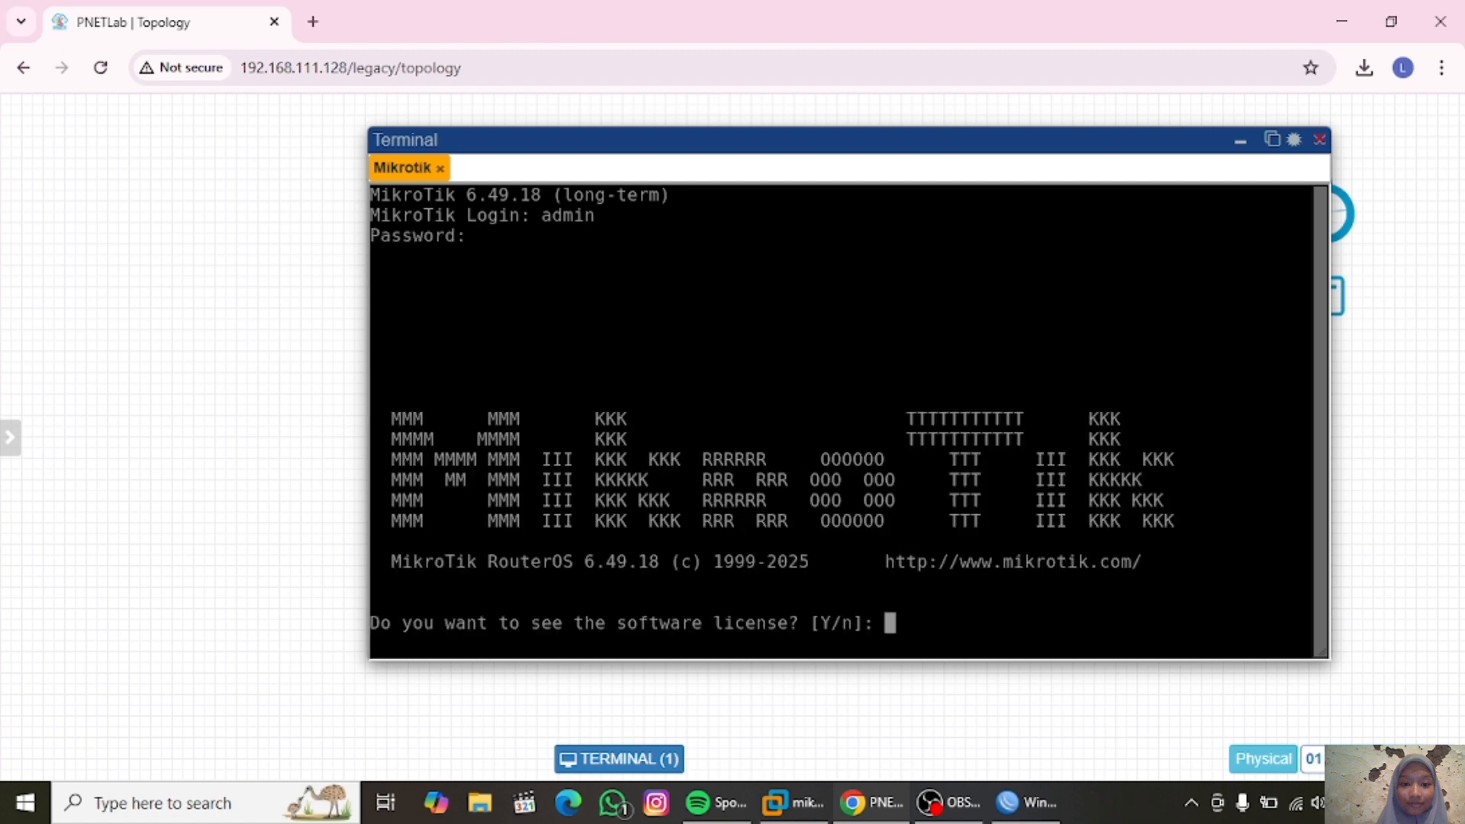
text(n)
key(Return)
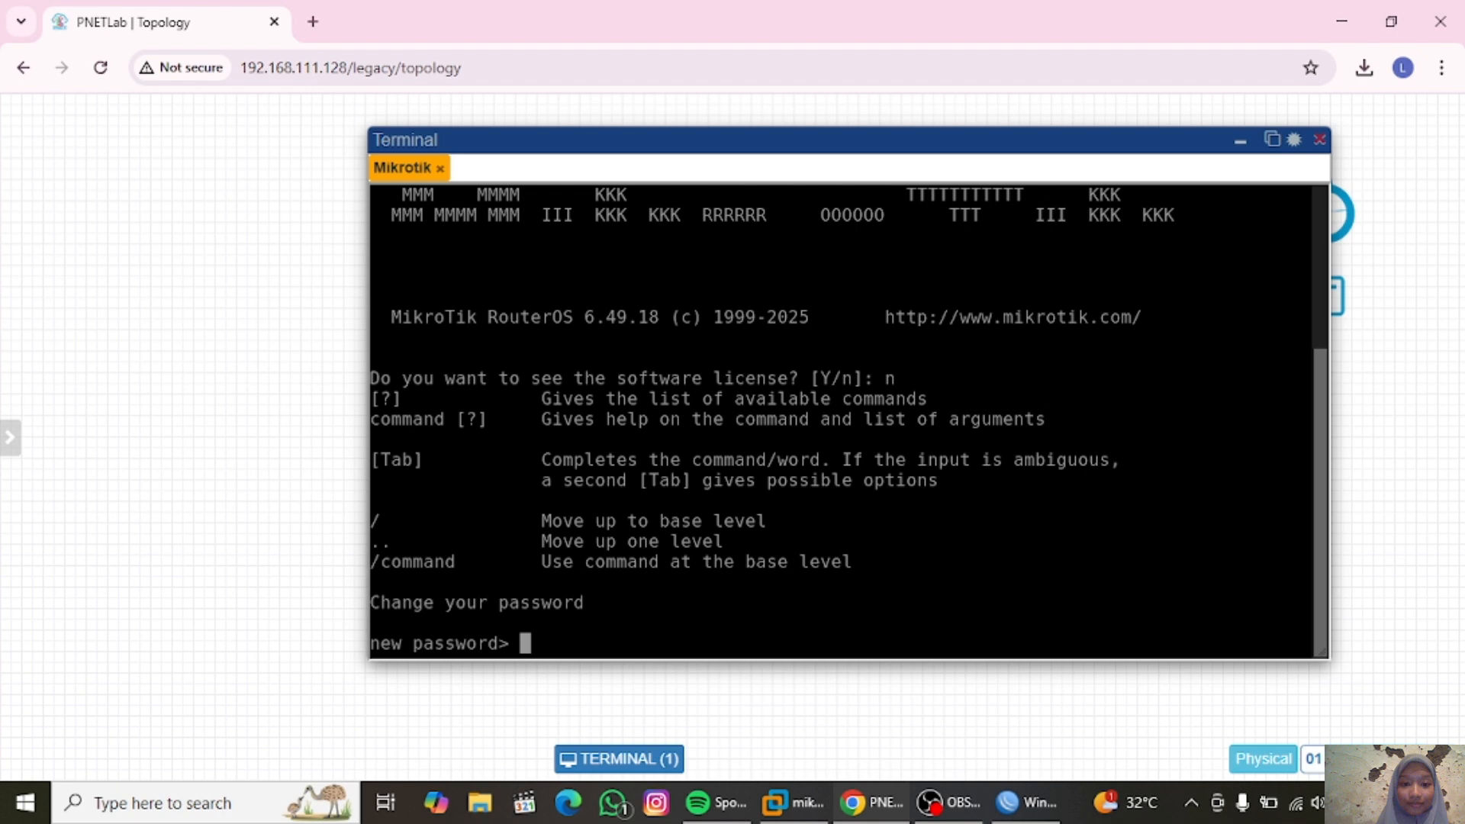
key(Return)
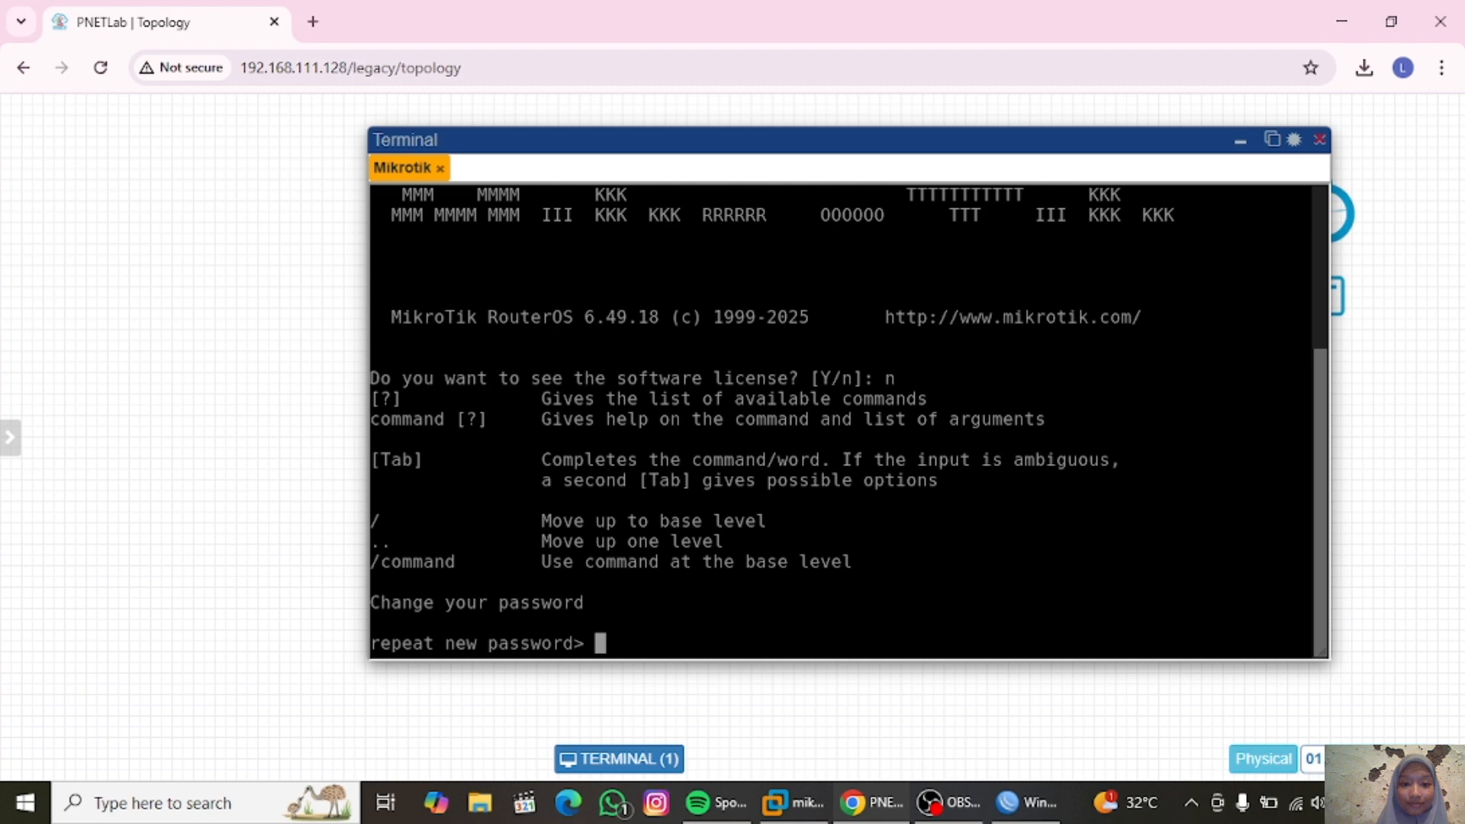
key(Return)
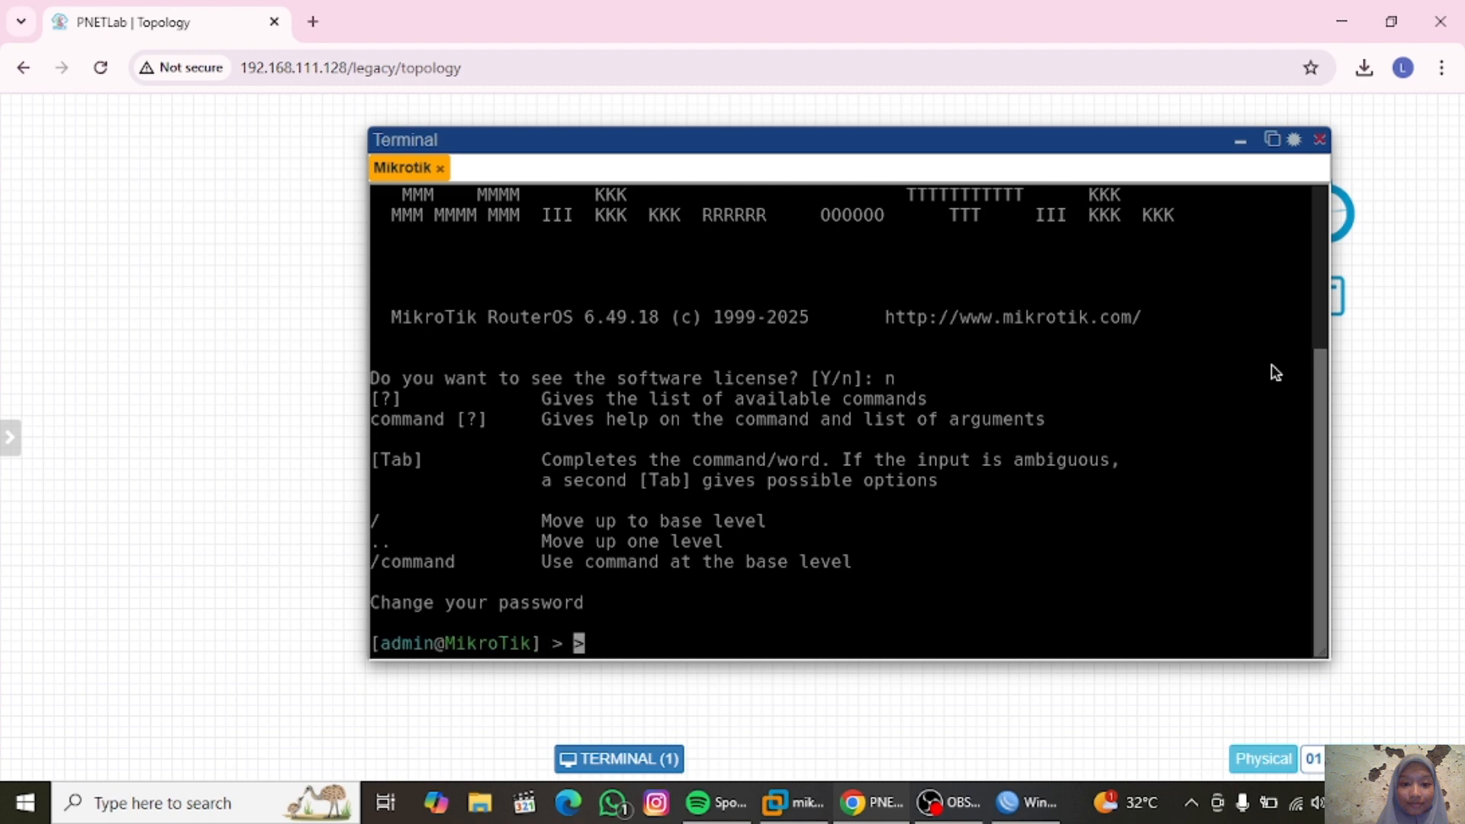
Narrow the terminal window and list the router's IP addresses with the command ip address print
drag(1330, 359, 996, 439)
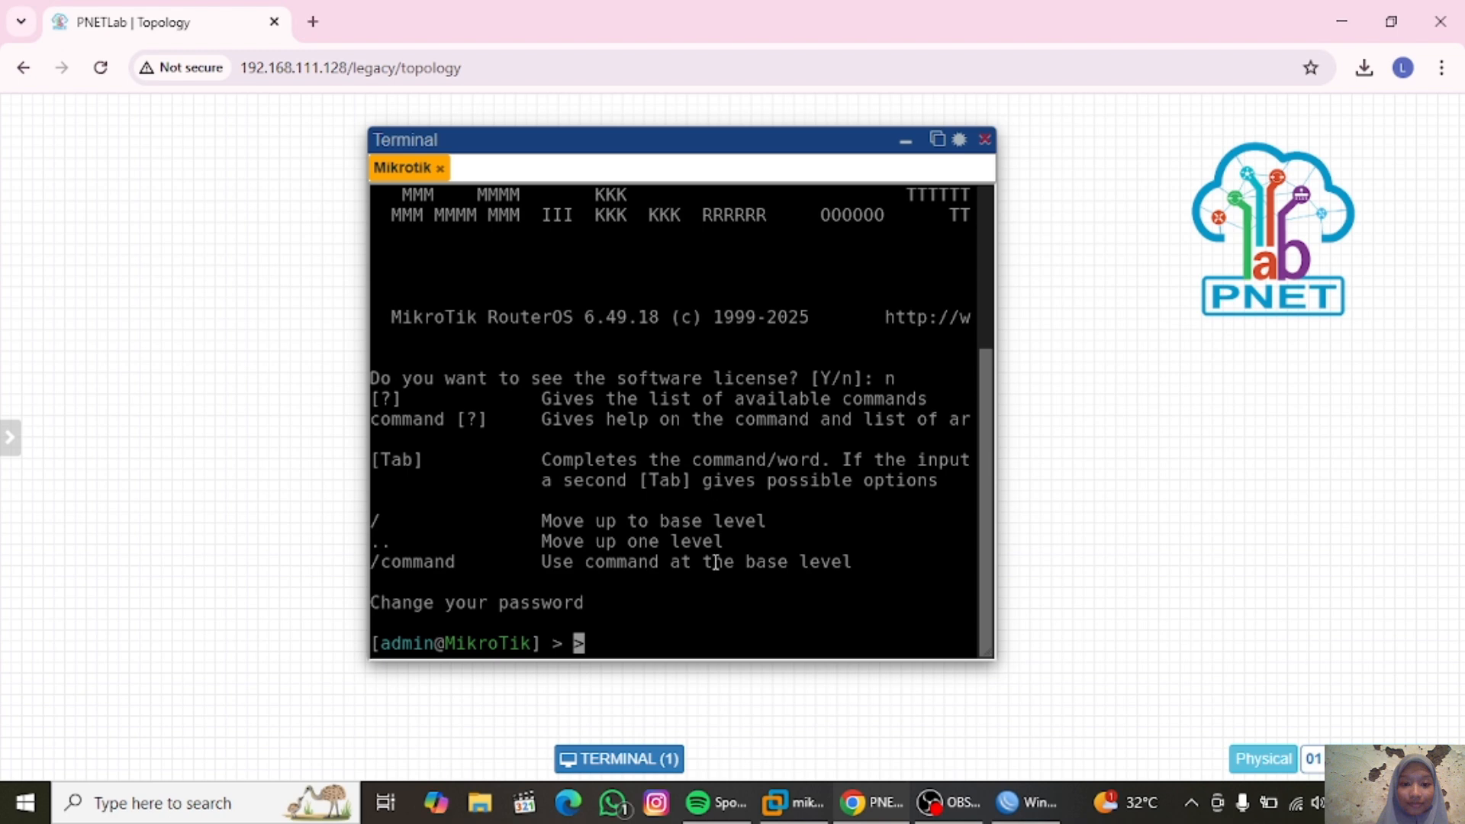
key(Return)
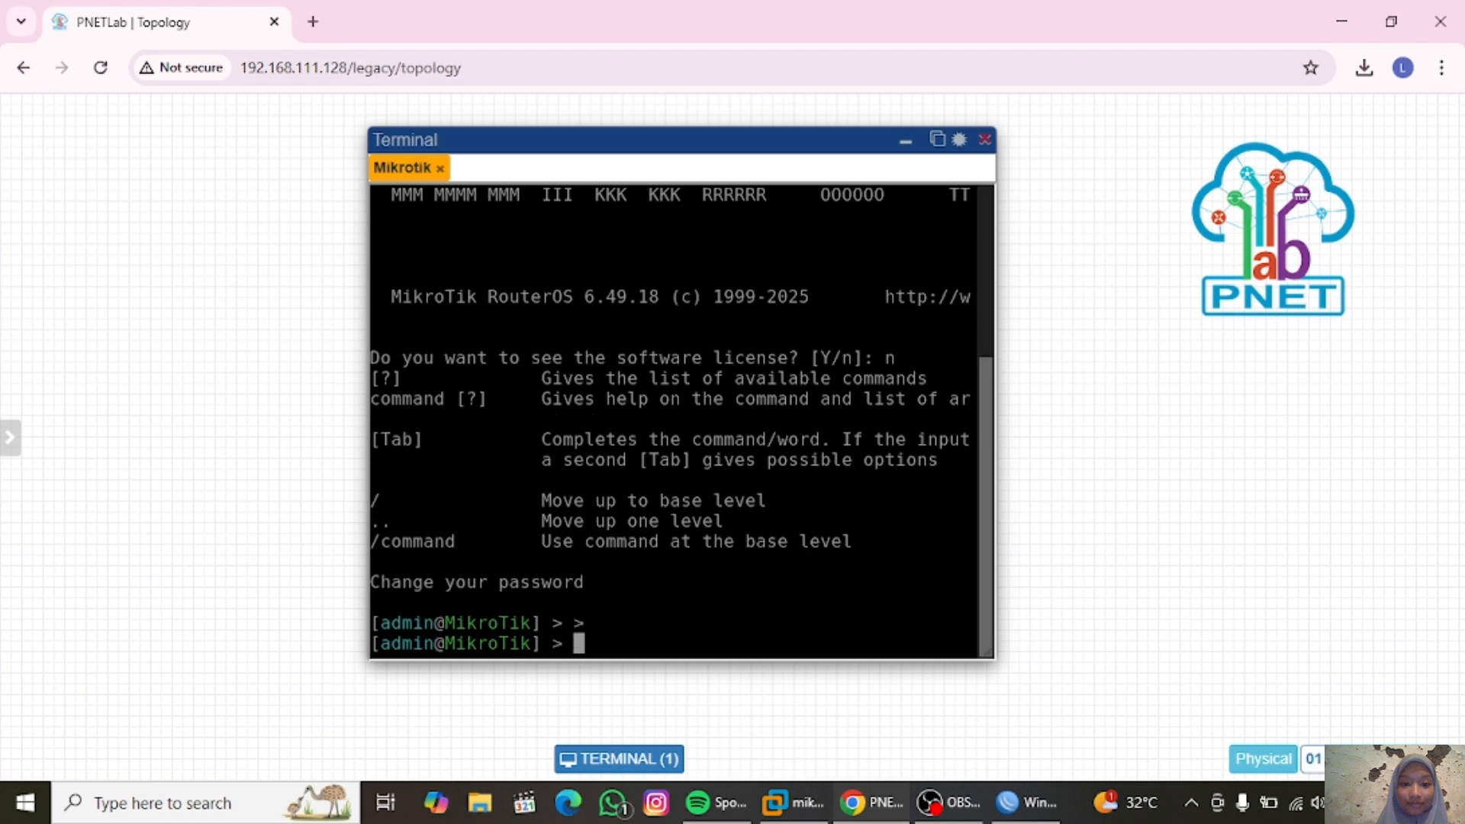
key(Return)
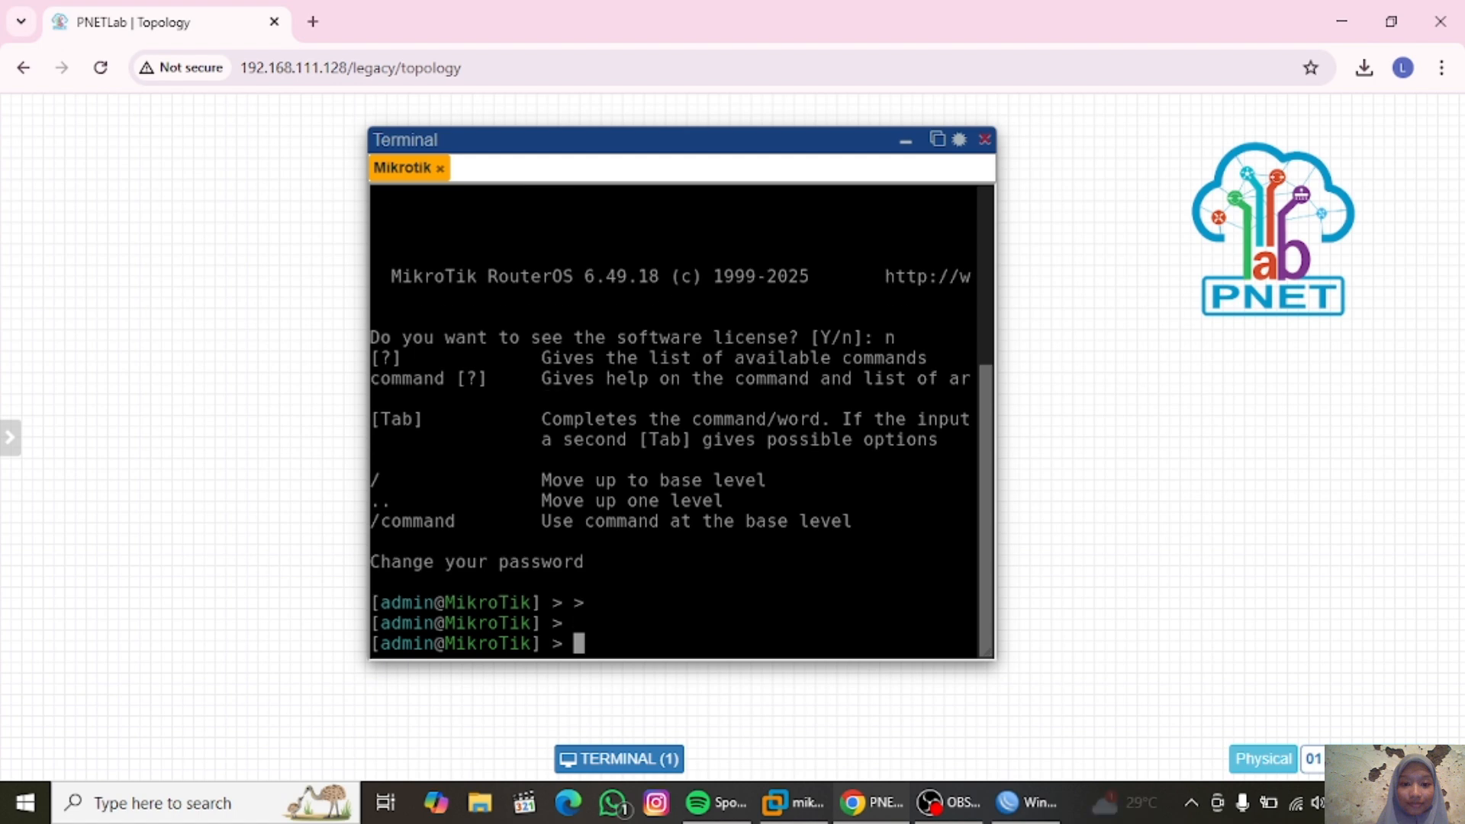
text(ip a)
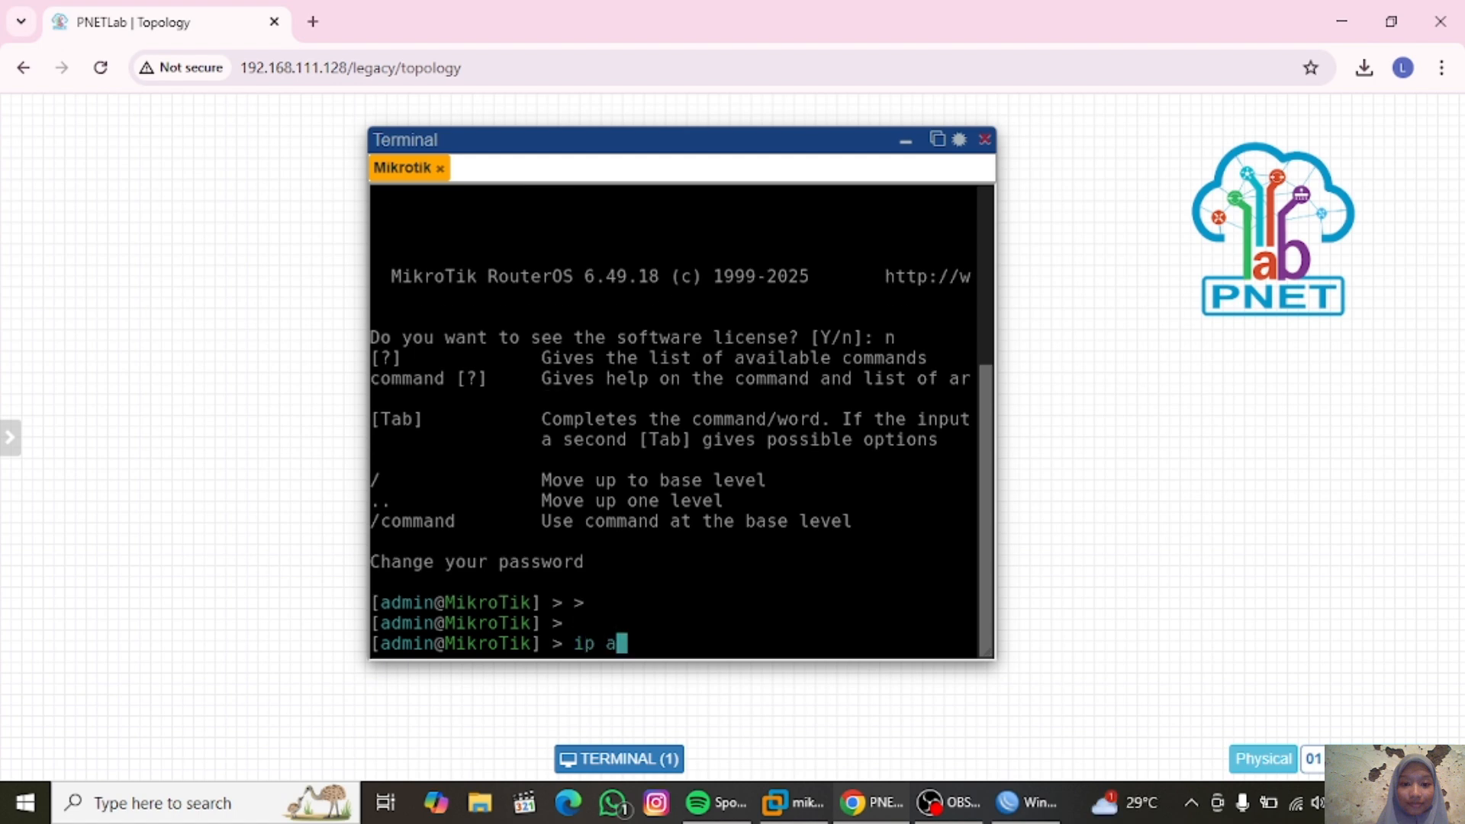
text(ddress print)
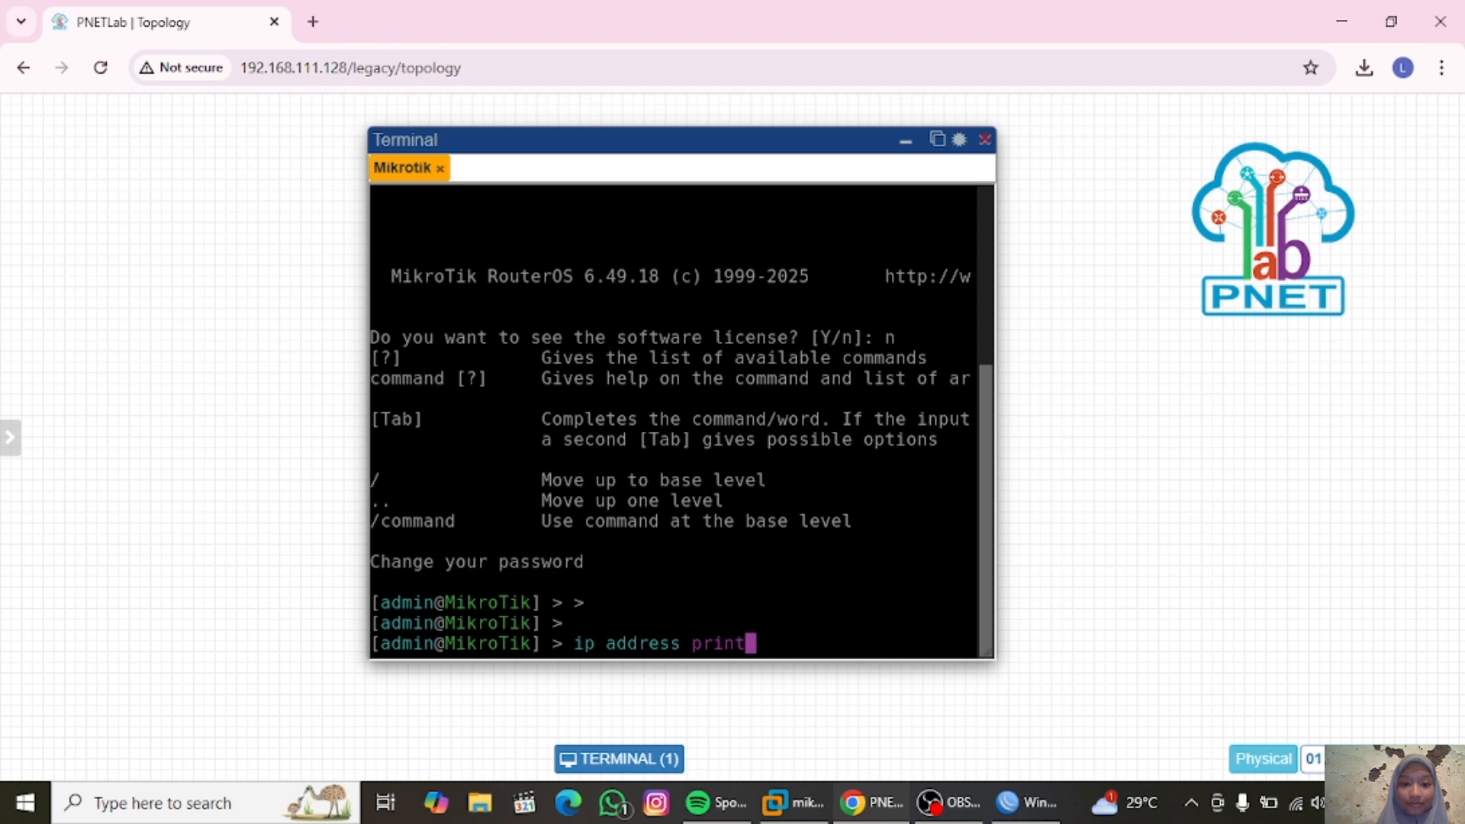
key(Return)
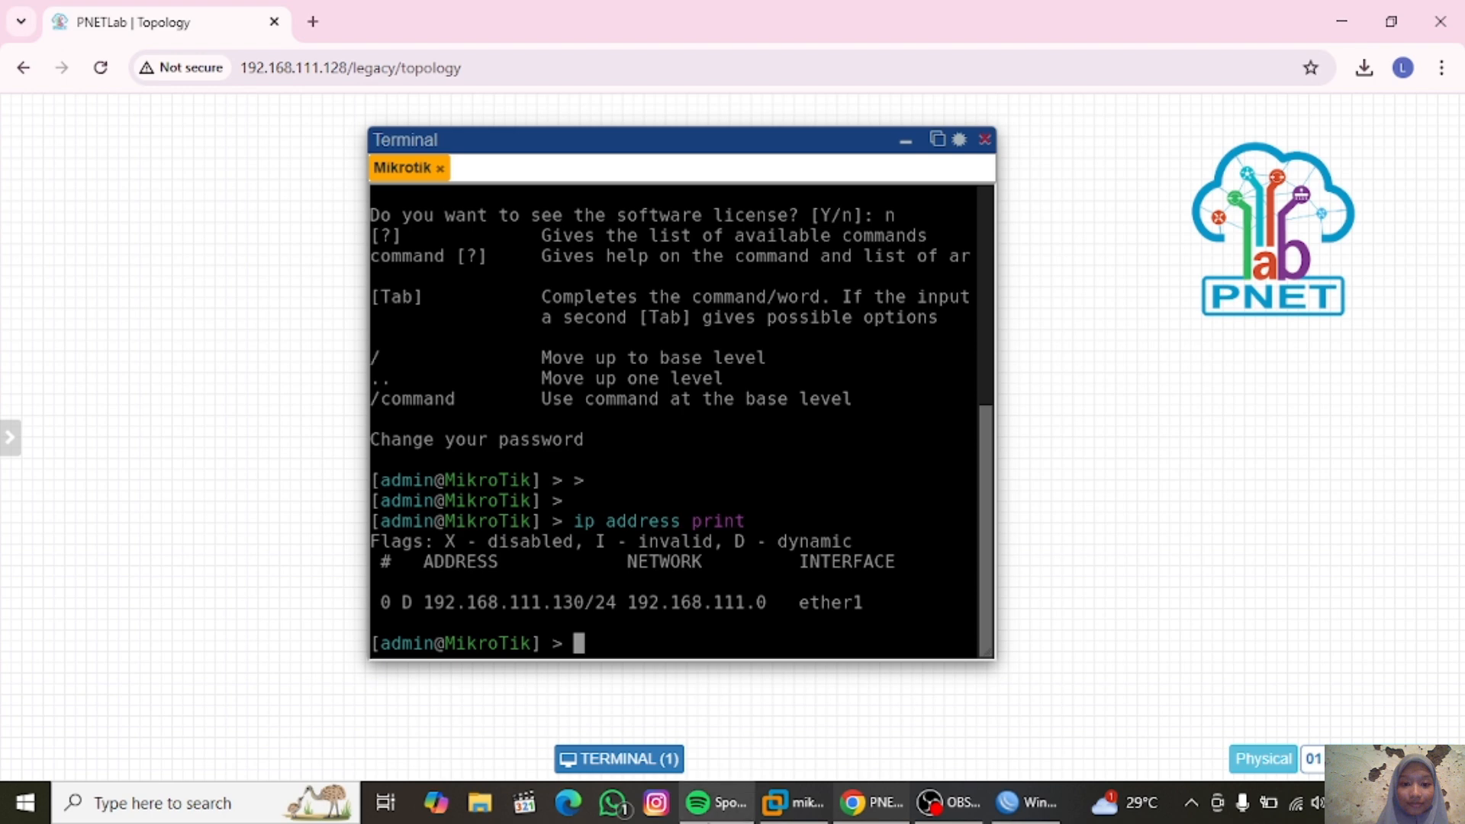
Switch to WinBox and cancel its pending connection attempt
click(1023, 803)
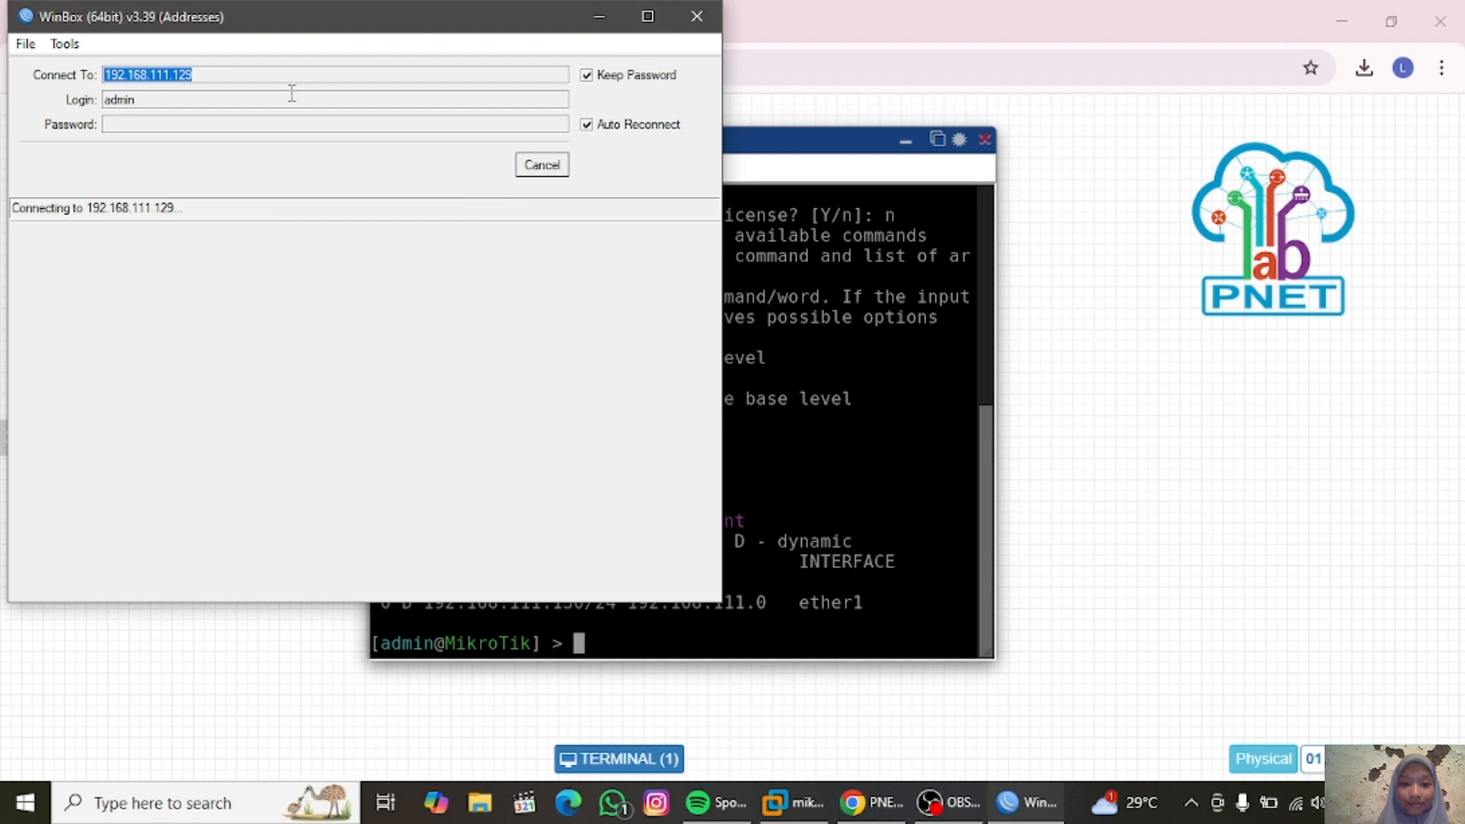
click(790, 611)
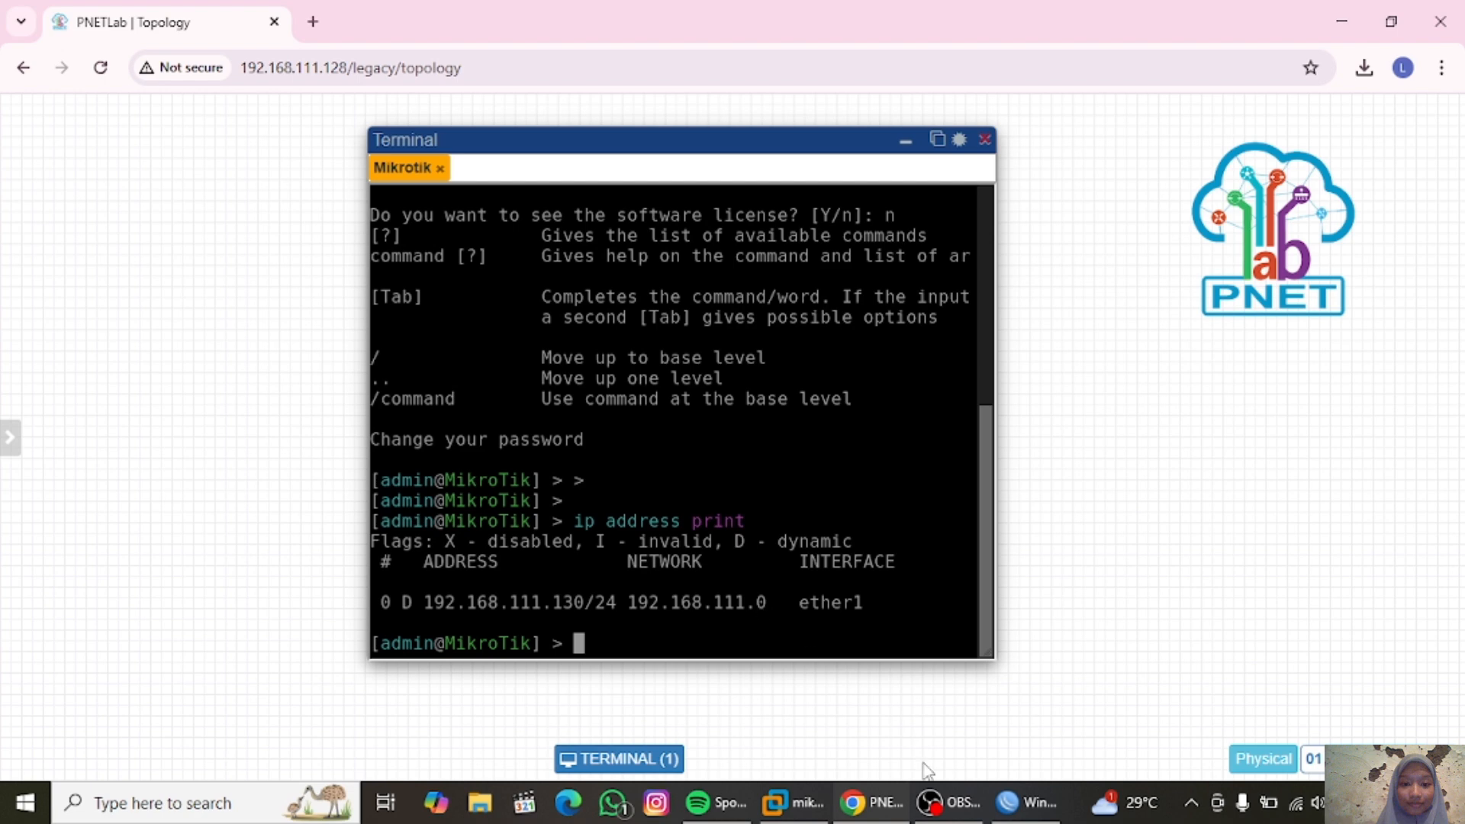
click(1007, 813)
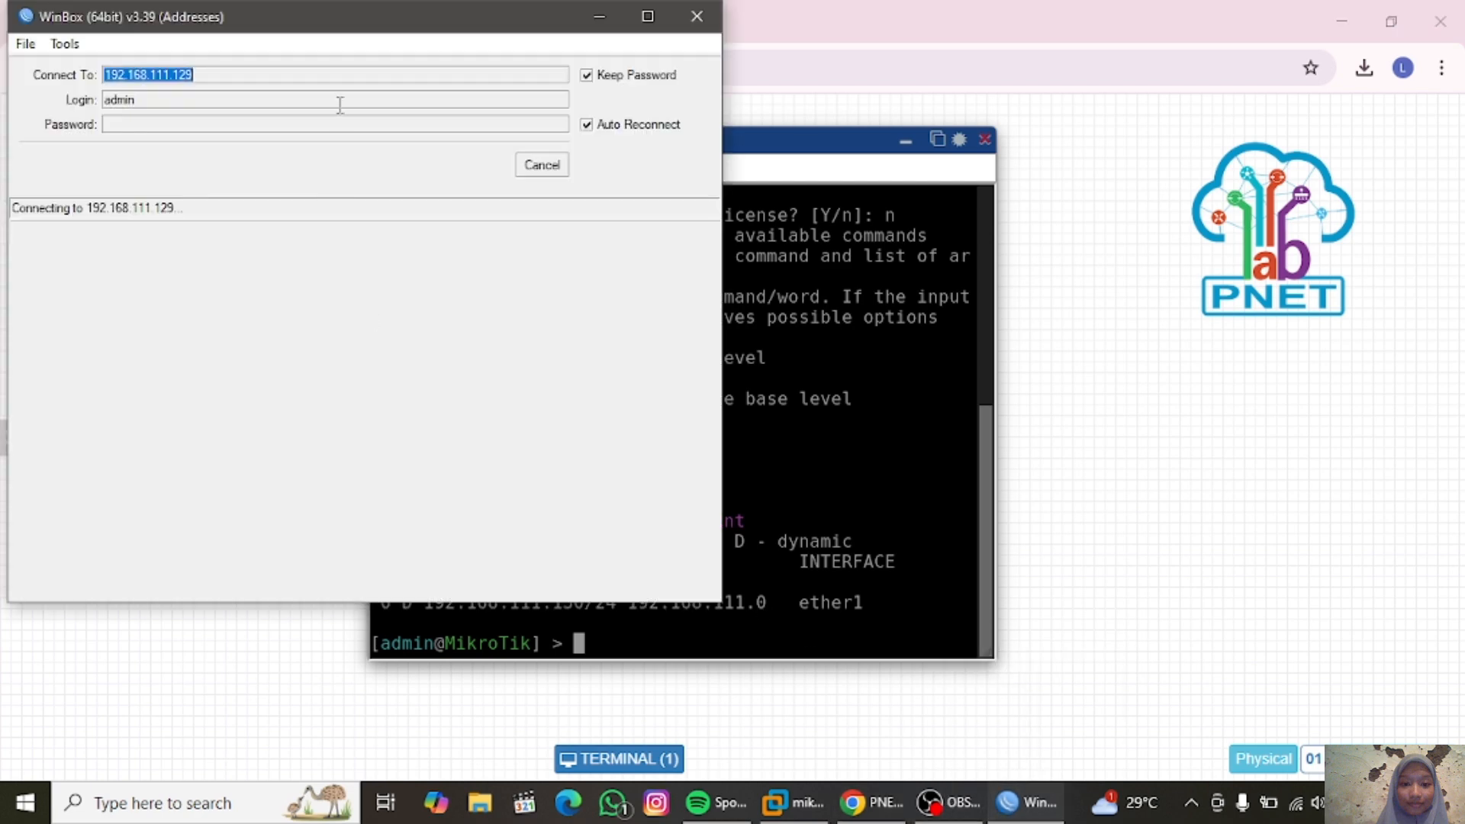
click(330, 79)
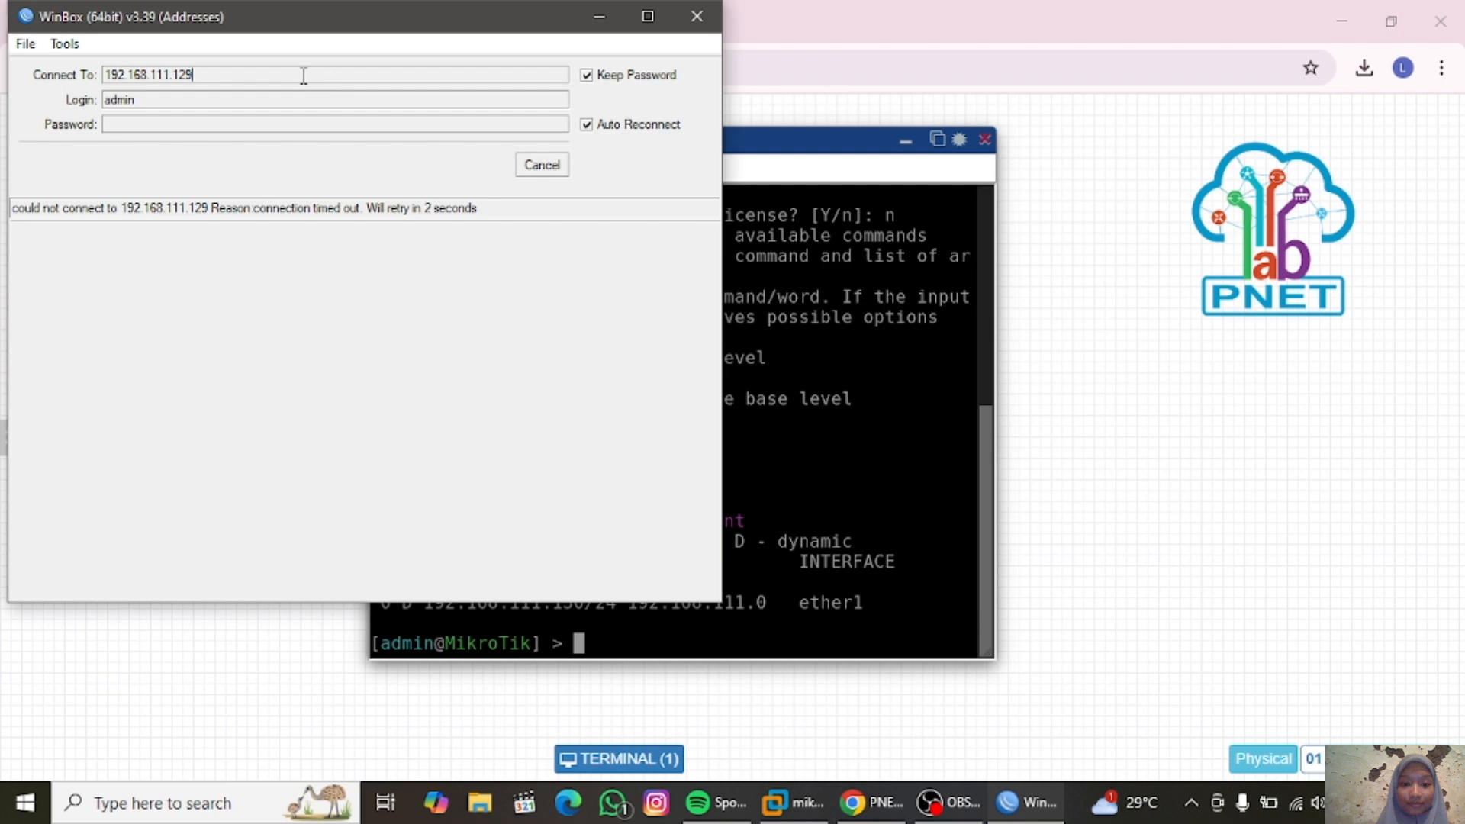
click(541, 164)
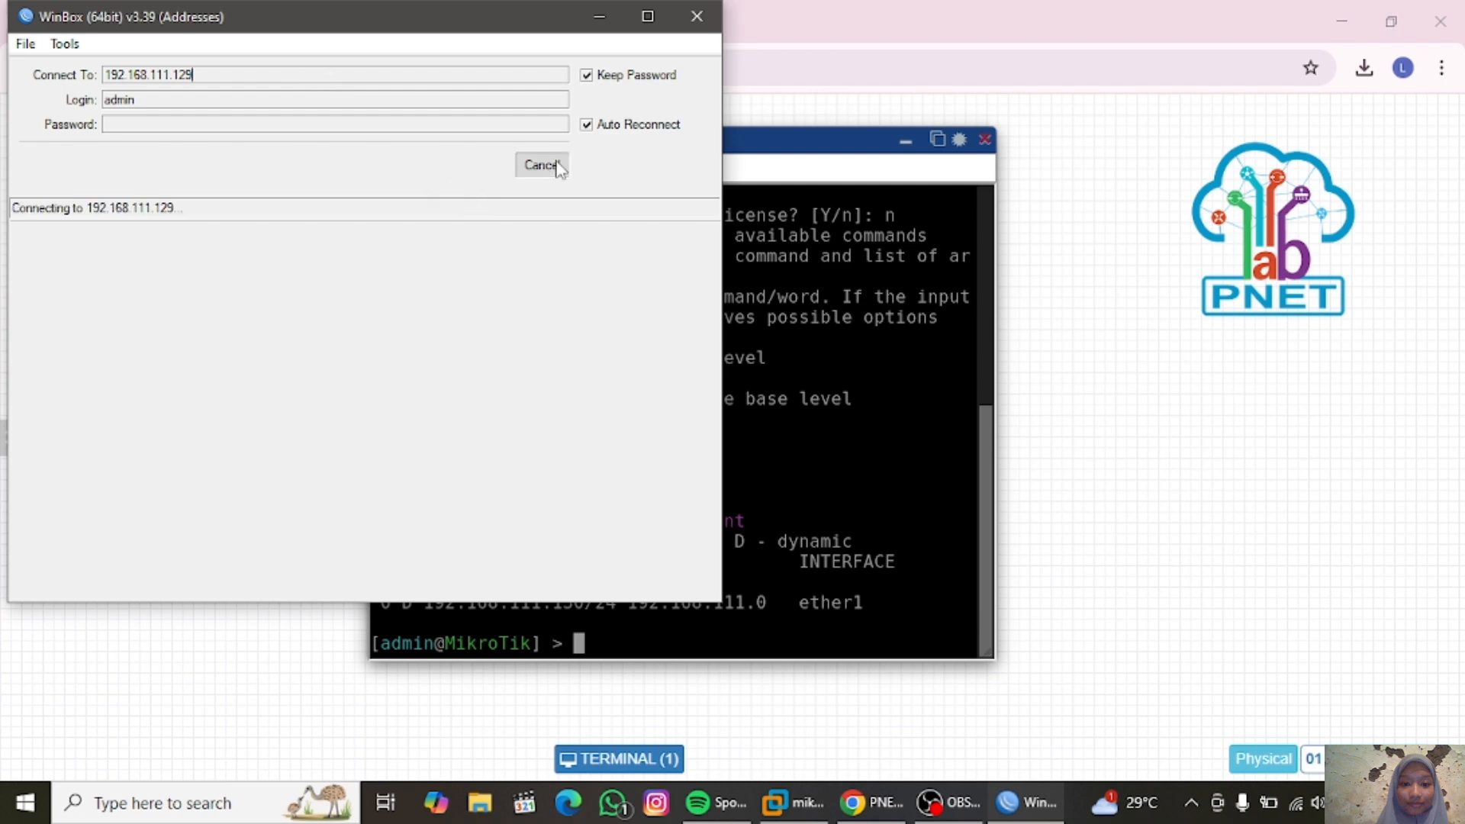
Connect to 192.168.111.130 as admin with a blank password and dismiss the password change request
click(441, 73)
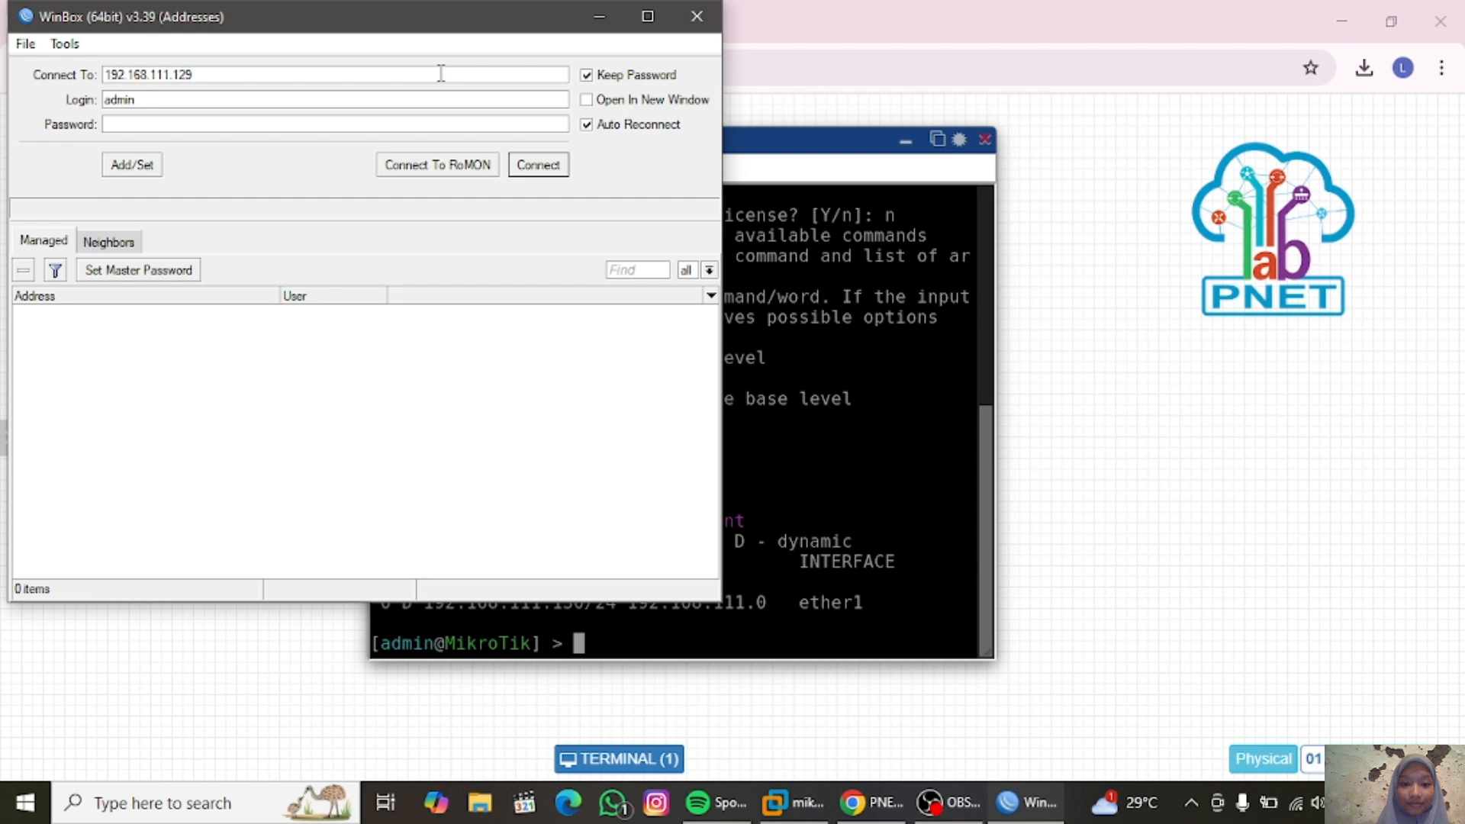
key(BackSpace)
key(BackSpace)
text(30)
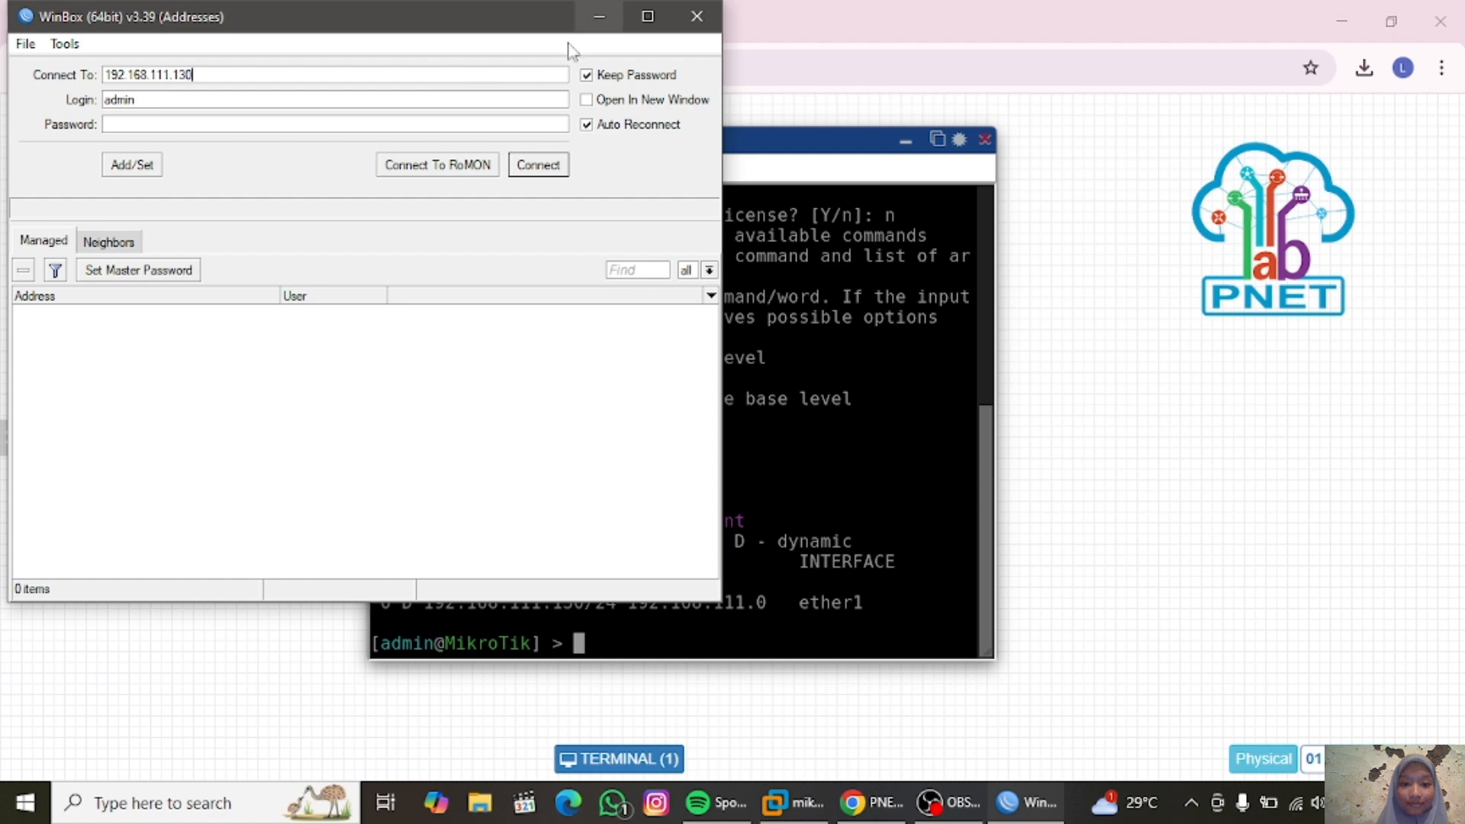
click(537, 165)
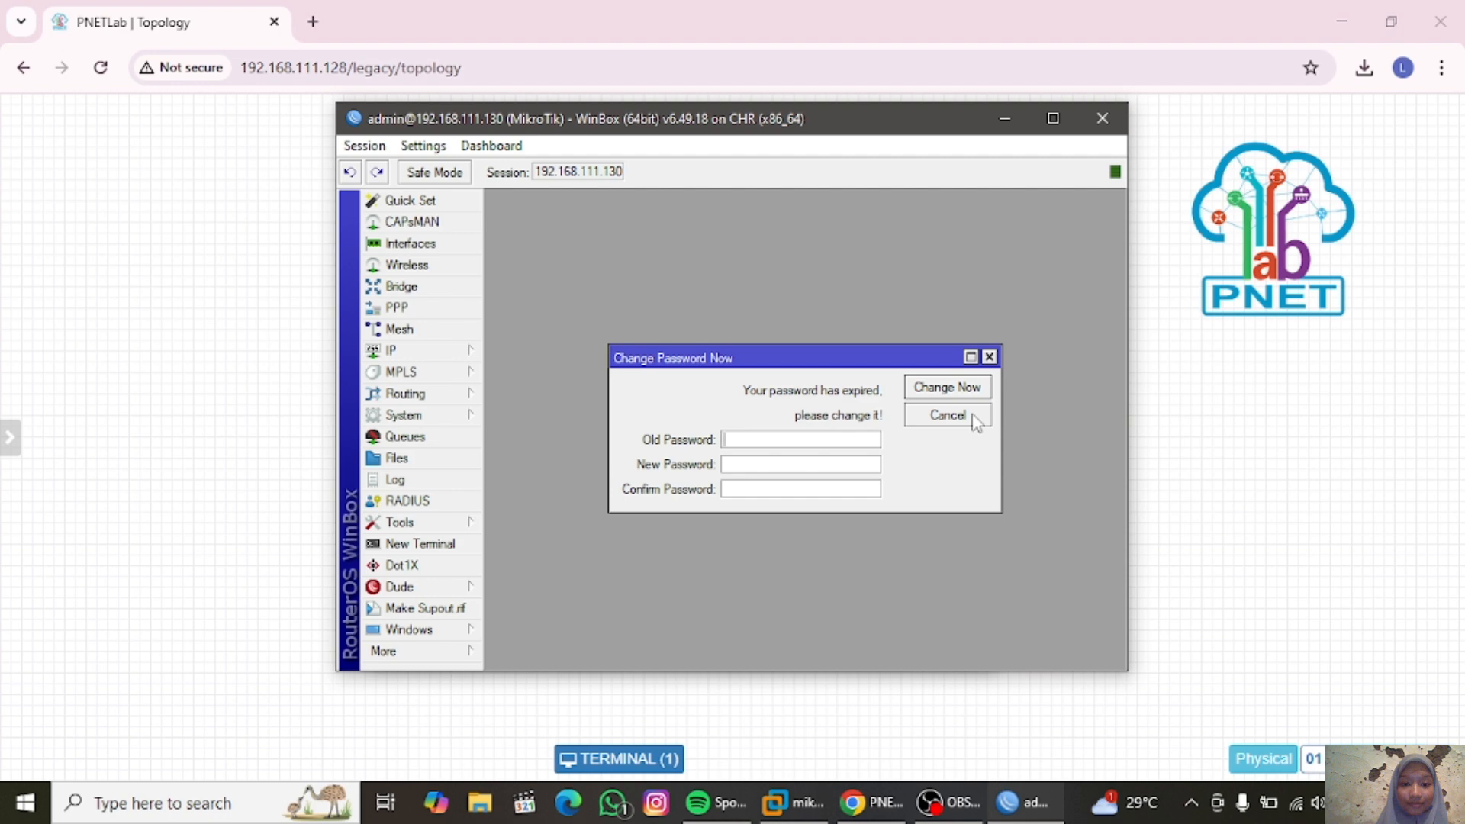
click(989, 357)
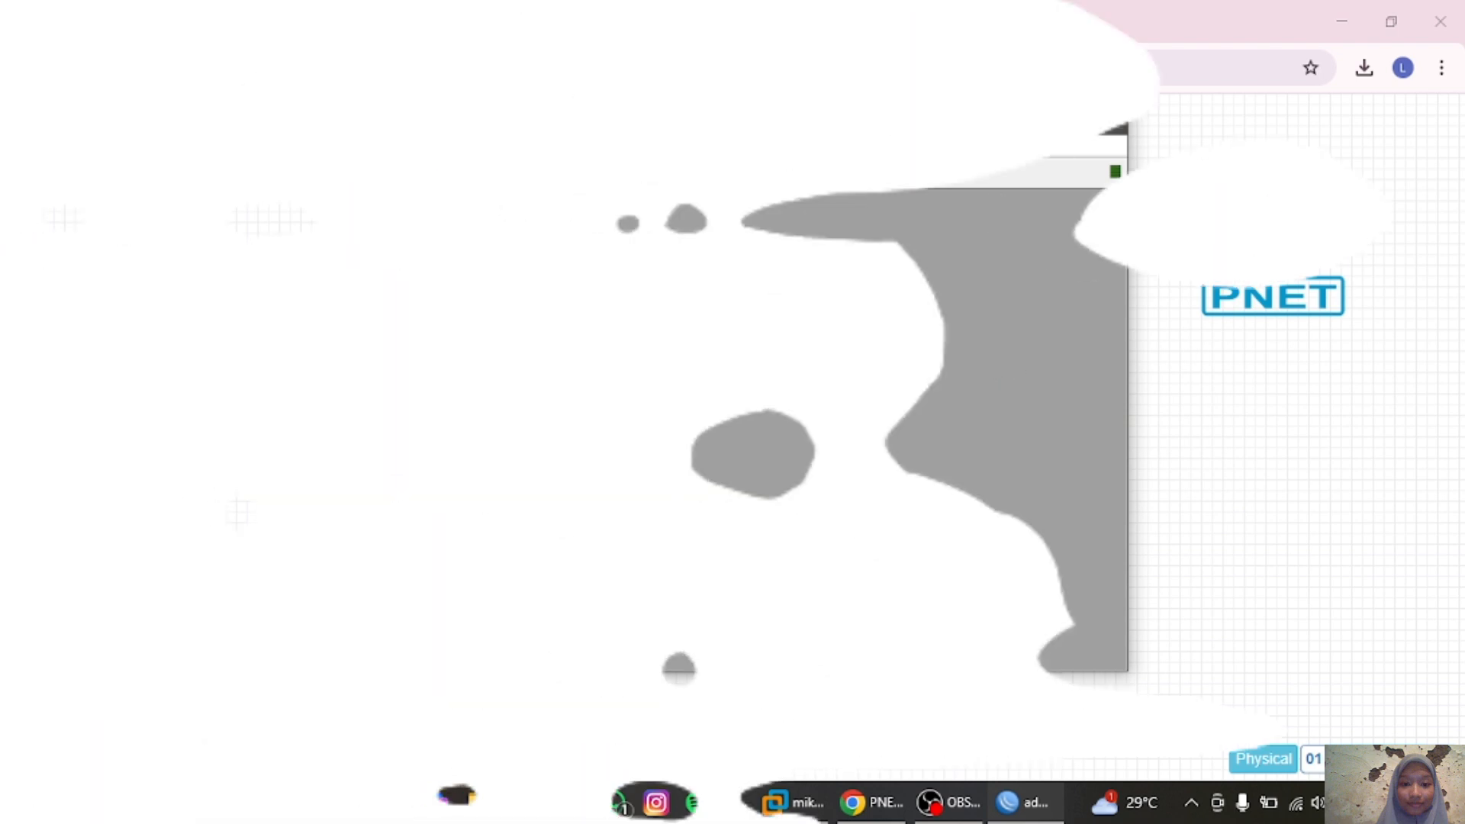